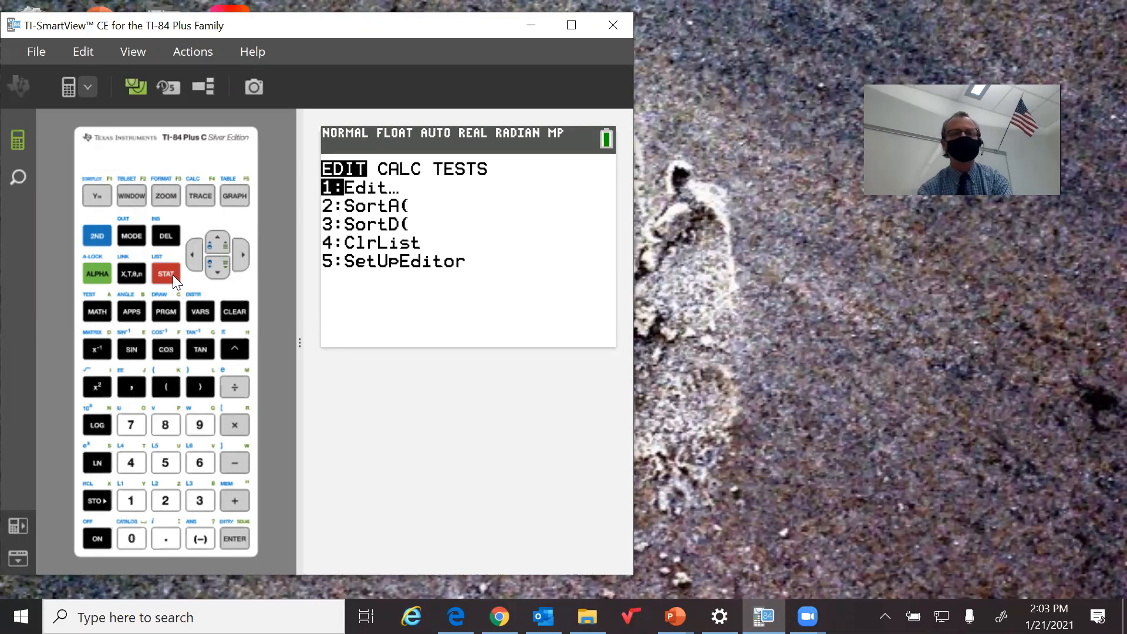
Open the 2-PropZTest setup to review its entries, and return to the home screen
{"action": "left_click", "coordinate": [196, 253]}
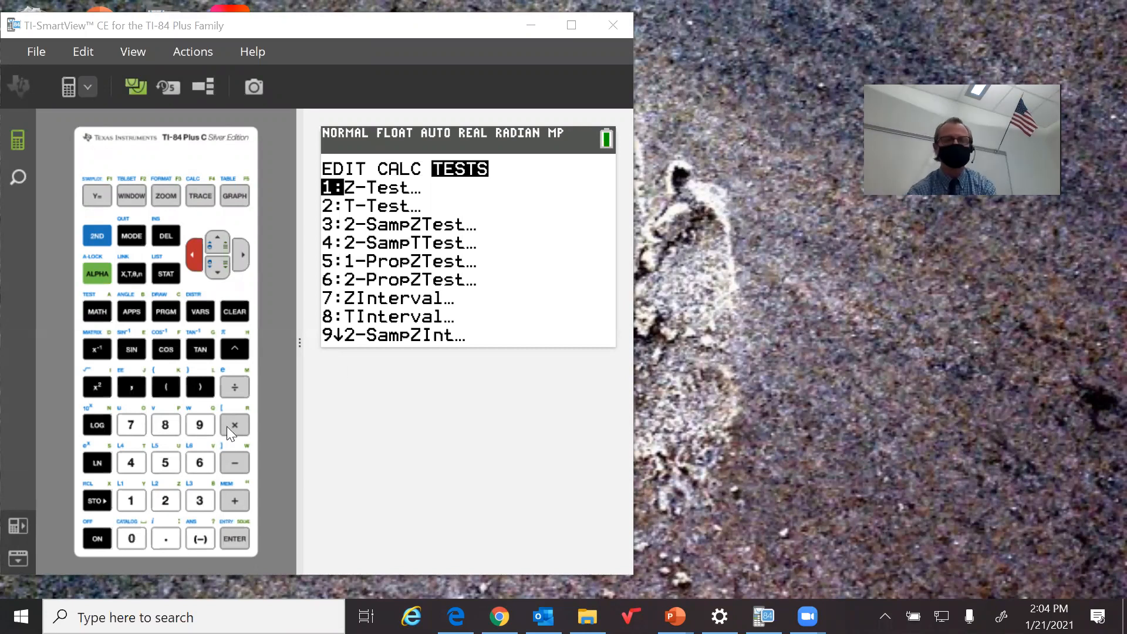
{"action": "left_click", "coordinate": [200, 462]}
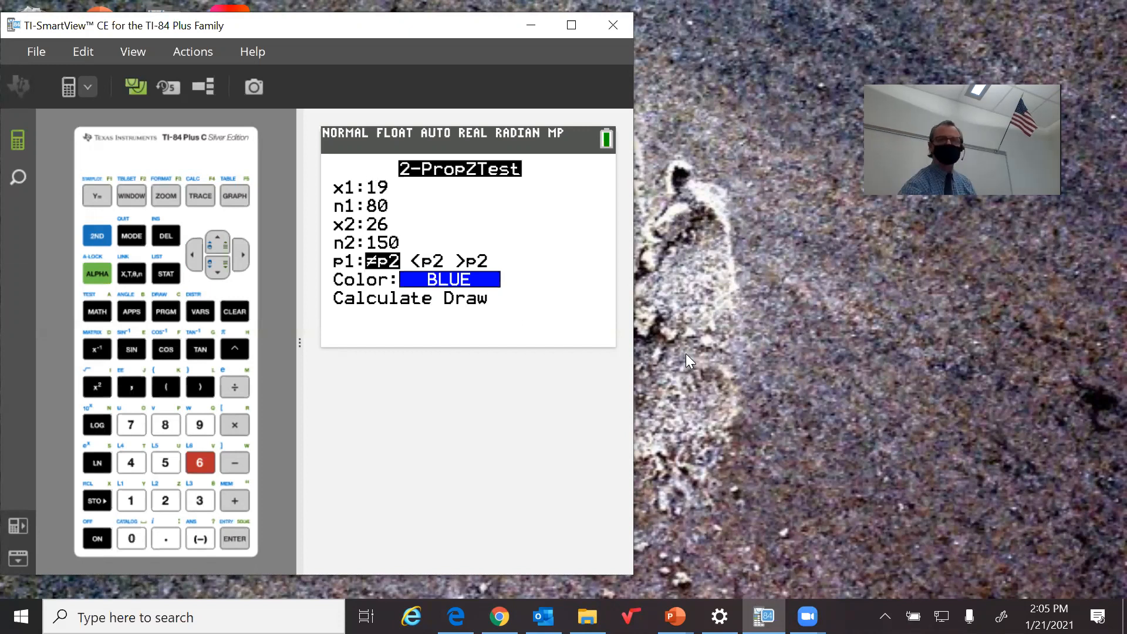
{"action": "left_click", "coordinate": [103, 239]}
{"action": "left_click", "coordinate": [128, 236]}
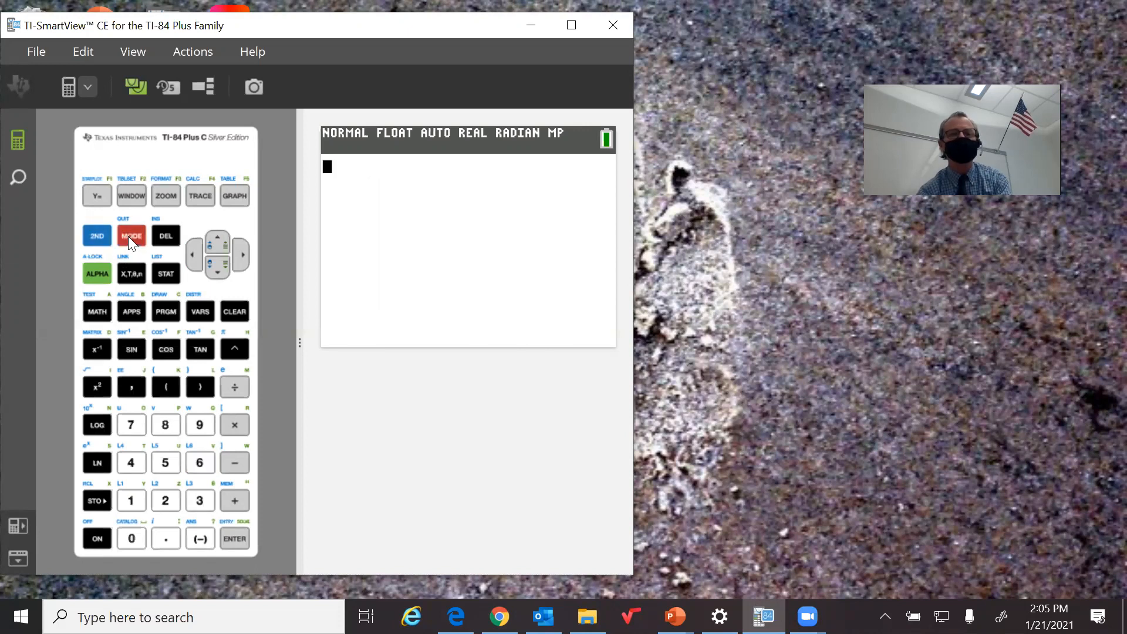
Recall the stored graph window with ZoomRcl, review its window settings, and return to the home screen
{"action": "left_click", "coordinate": [165, 197]}
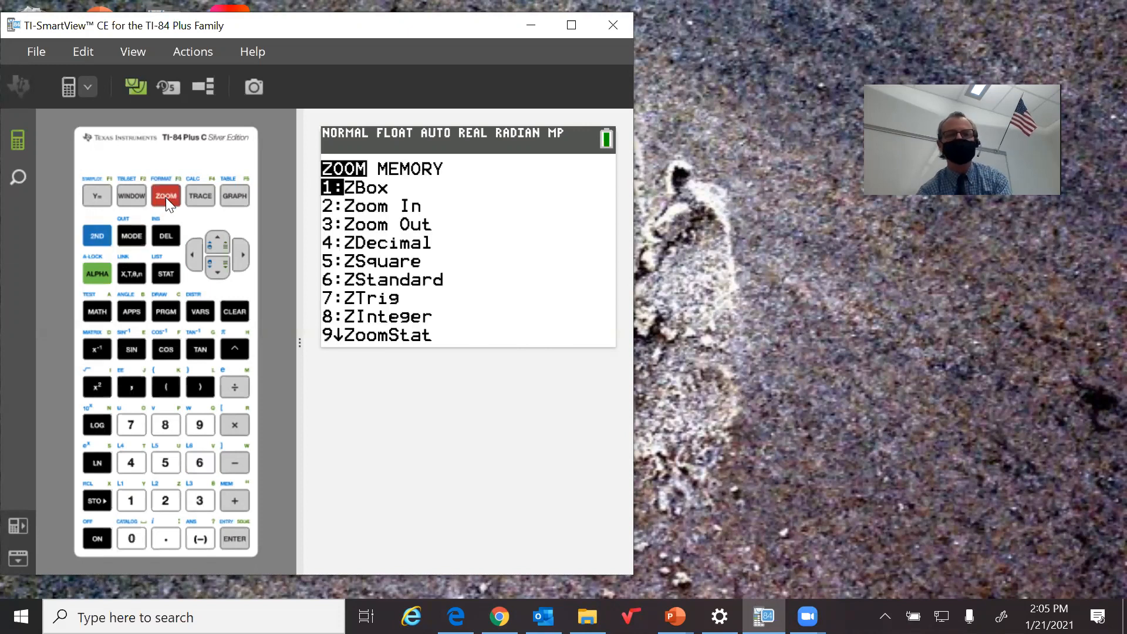
{"action": "left_click", "coordinate": [241, 256]}
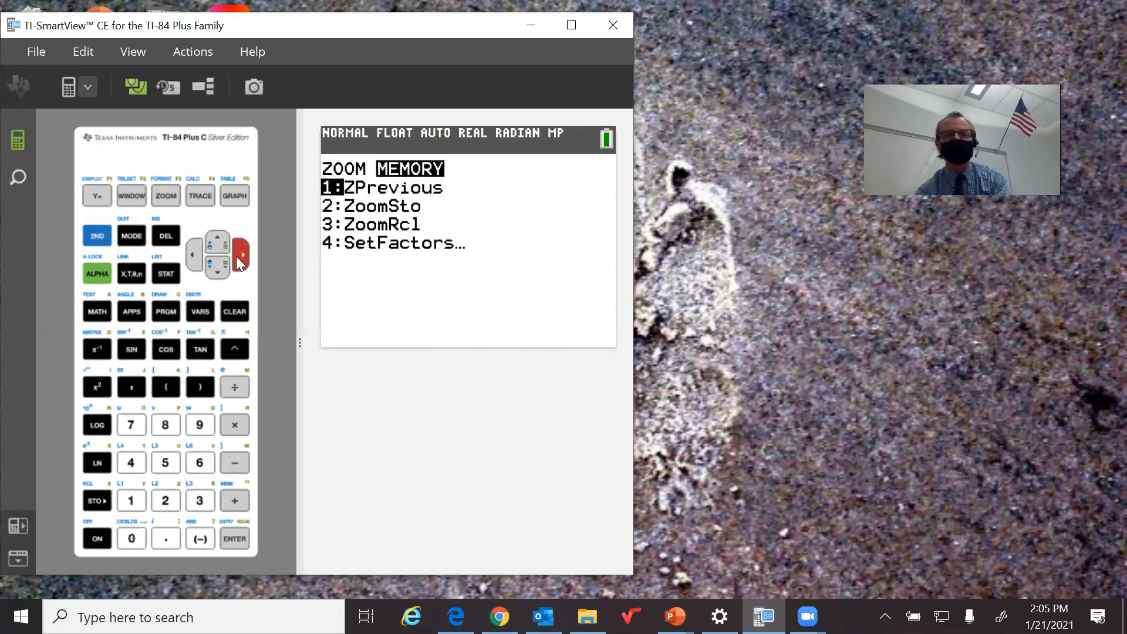
{"action": "left_click", "coordinate": [201, 499]}
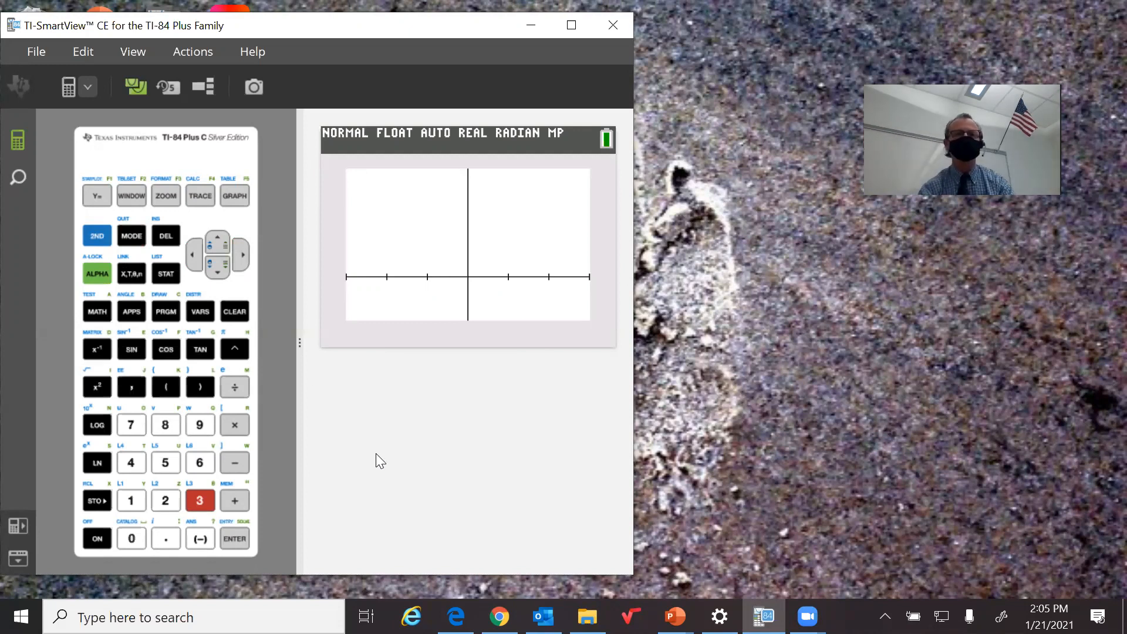
{"action": "left_click", "coordinate": [133, 199]}
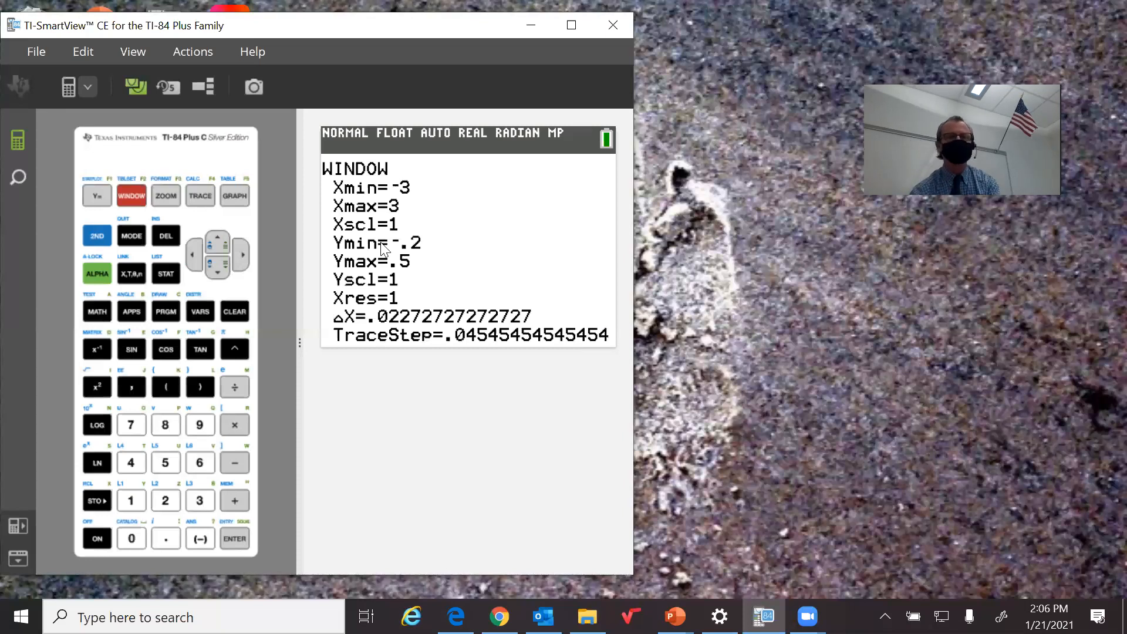
{"action": "left_click", "coordinate": [97, 235]}
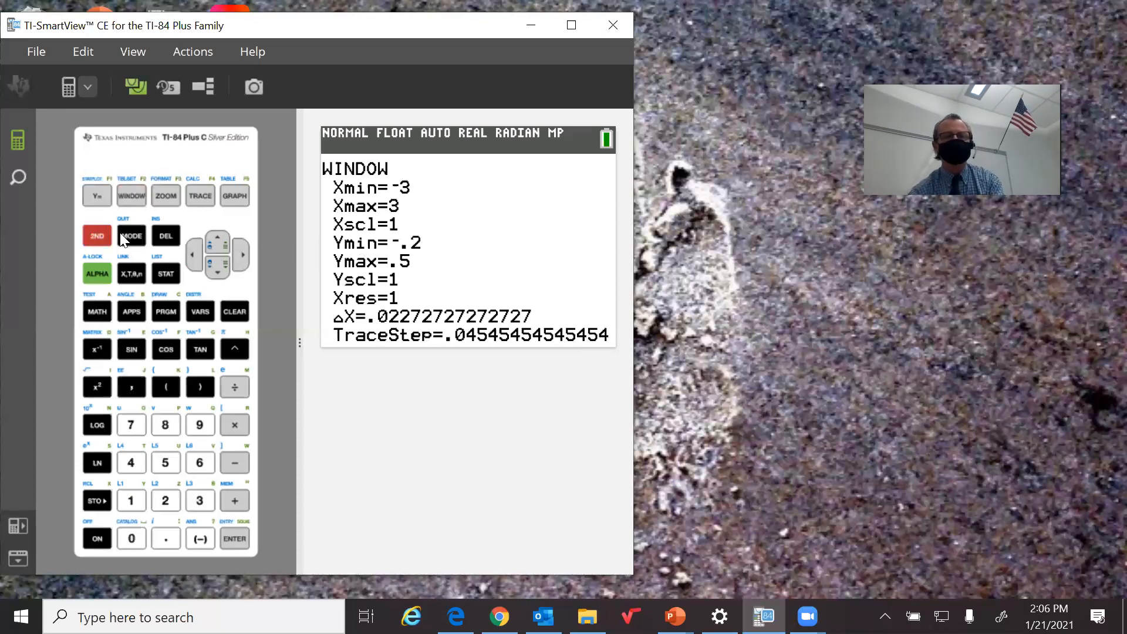
{"action": "left_click", "coordinate": [123, 235]}
Run the 2-PropZTest with its existing entries and the ≠p2 alternative, using Draw to plot the shaded normal curve
{"action": "left_click", "coordinate": [169, 268]}
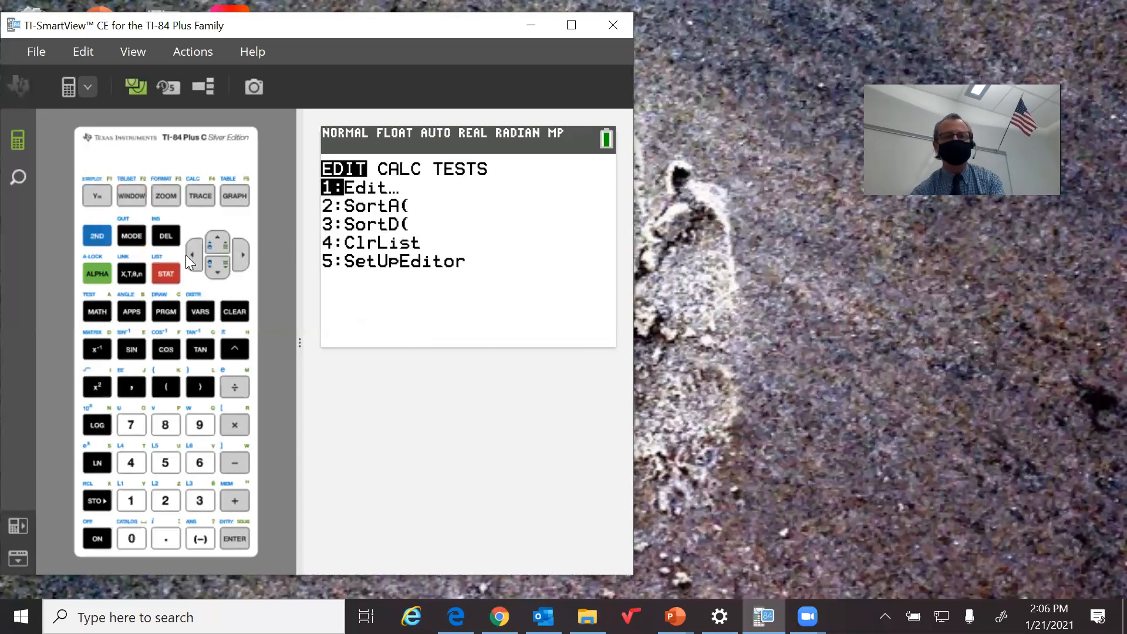
{"action": "left_click", "coordinate": [188, 254]}
{"action": "left_click", "coordinate": [198, 464]}
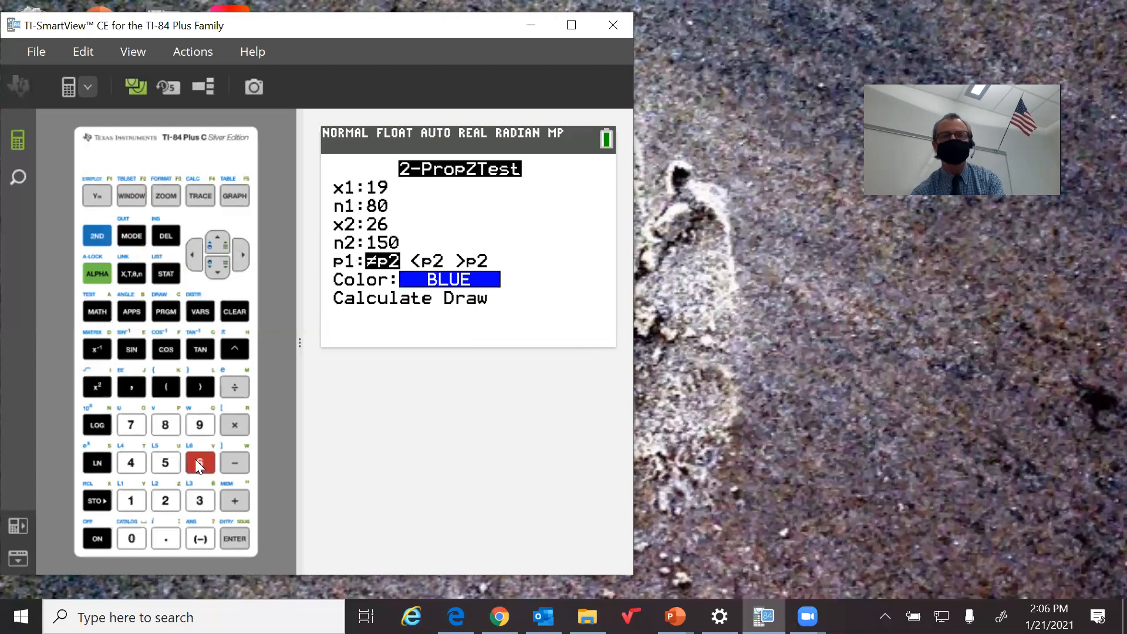
{"action": "double_click", "coordinate": [214, 267]}
{"action": "double_click", "coordinate": [214, 267]}
{"action": "left_click", "coordinate": [213, 268]}
{"action": "left_click", "coordinate": [214, 268]}
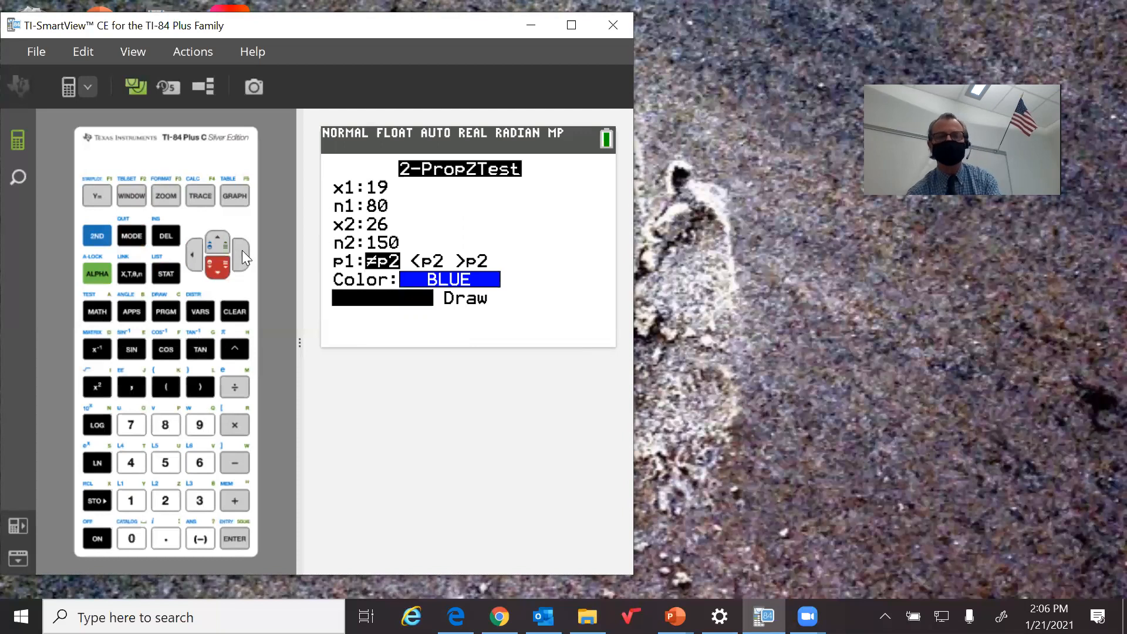
{"action": "left_click", "coordinate": [242, 250]}
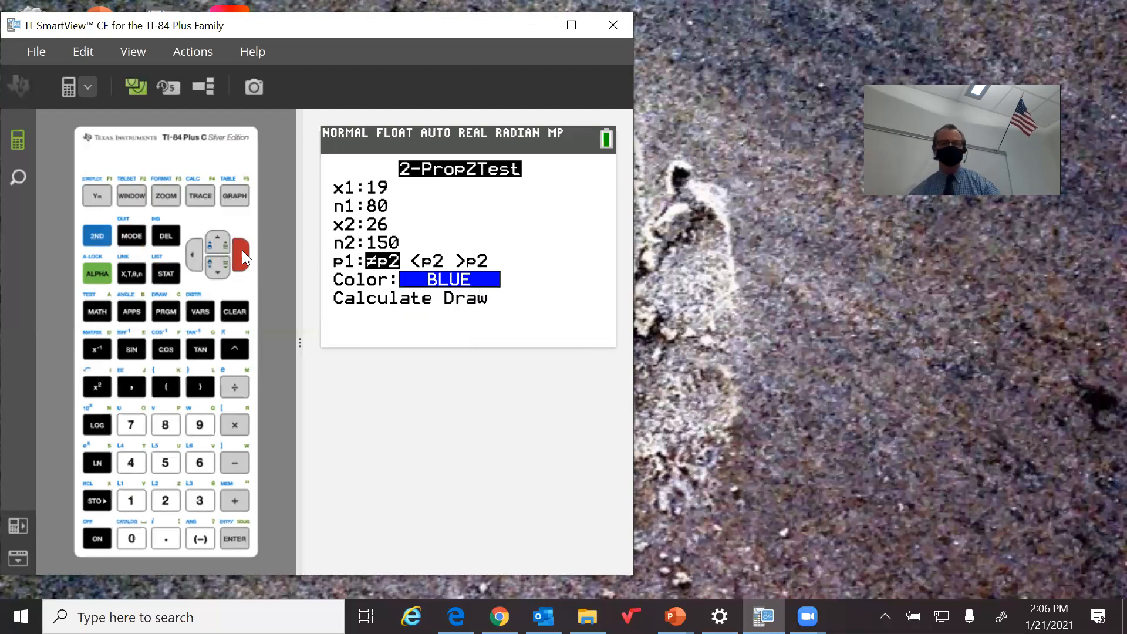
{"action": "left_click", "coordinate": [238, 522]}
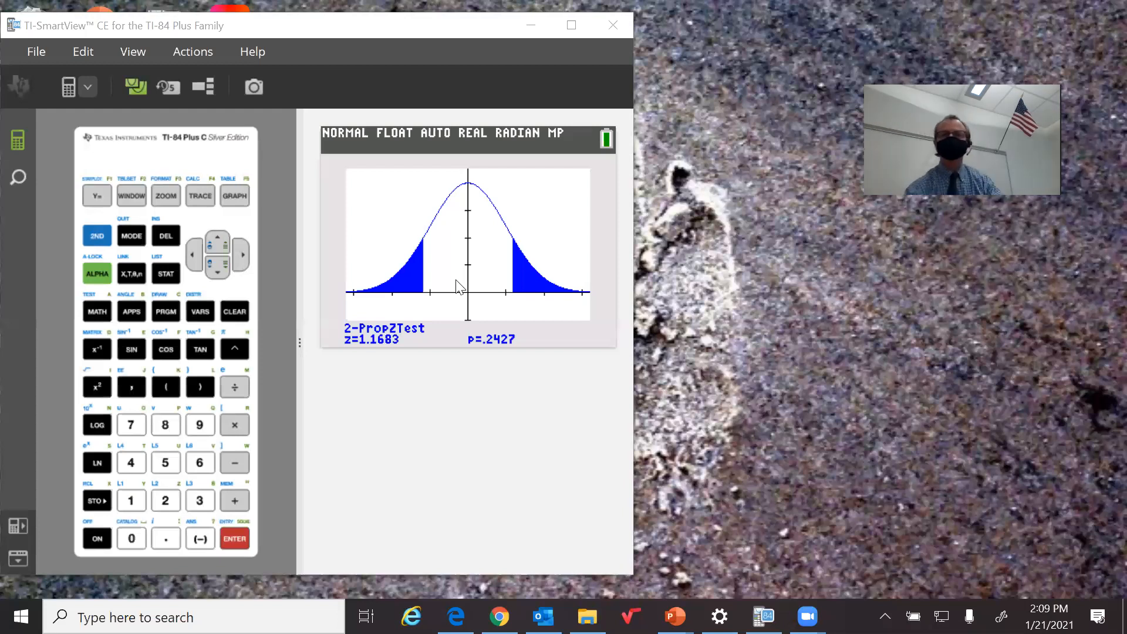
Minimize the calculator, switch to the TPS6_LecturePowerPoint_10.1 presentation in PowerPoint, and start the slide show from slide 60
{"action": "left_click", "coordinate": [529, 25]}
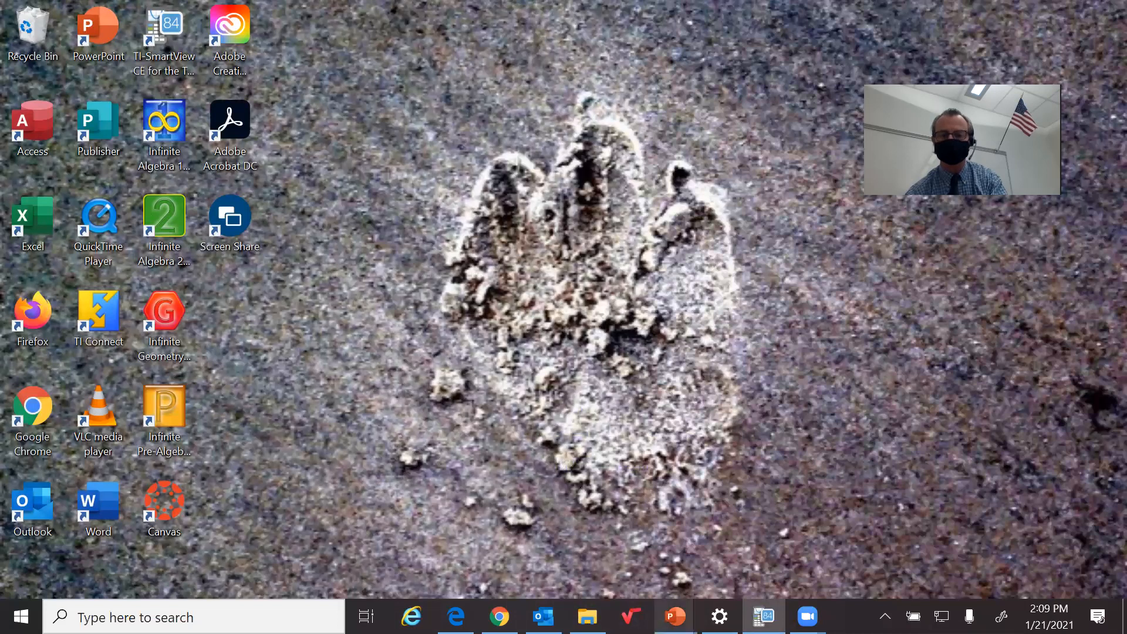
{"action": "mouse_move", "coordinate": [675, 617]}
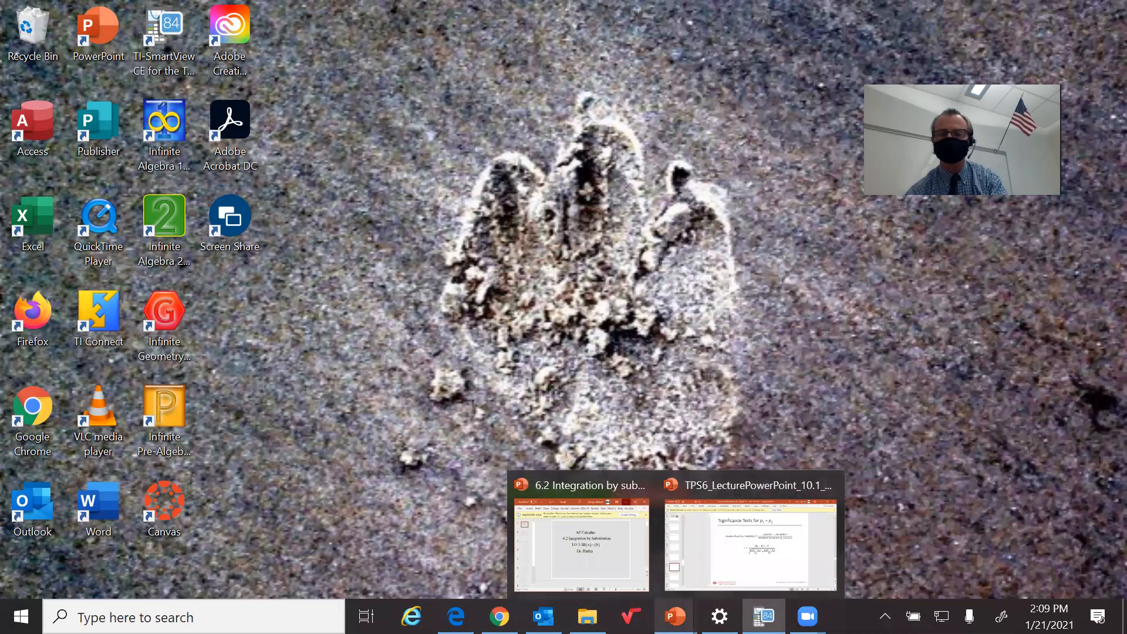
{"action": "left_click", "coordinate": [711, 578]}
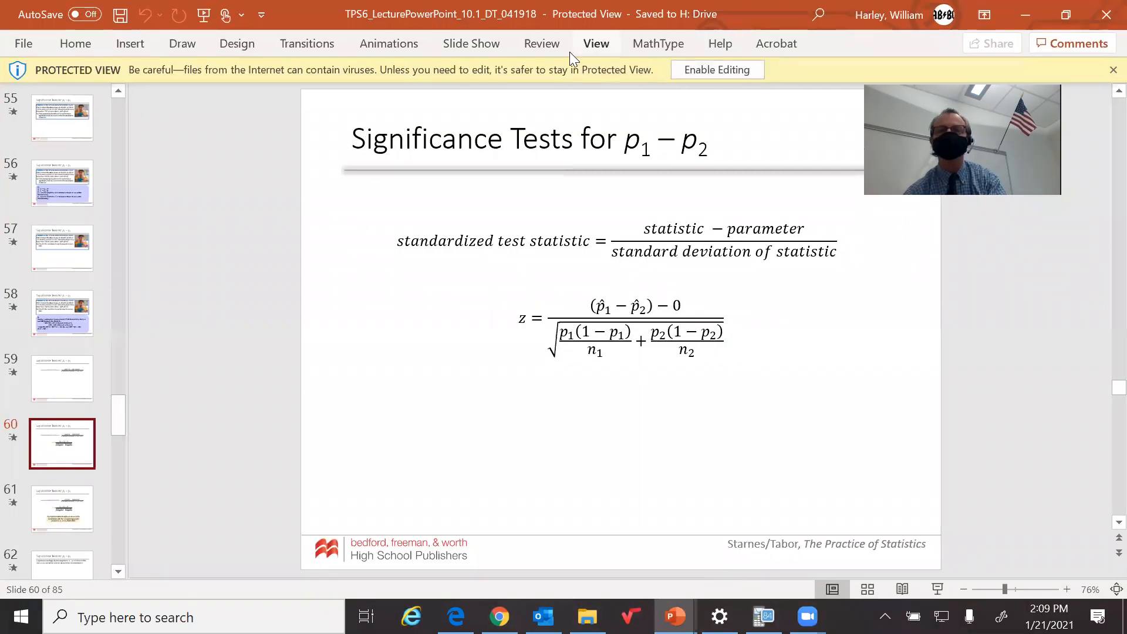
{"action": "left_click", "coordinate": [483, 42]}
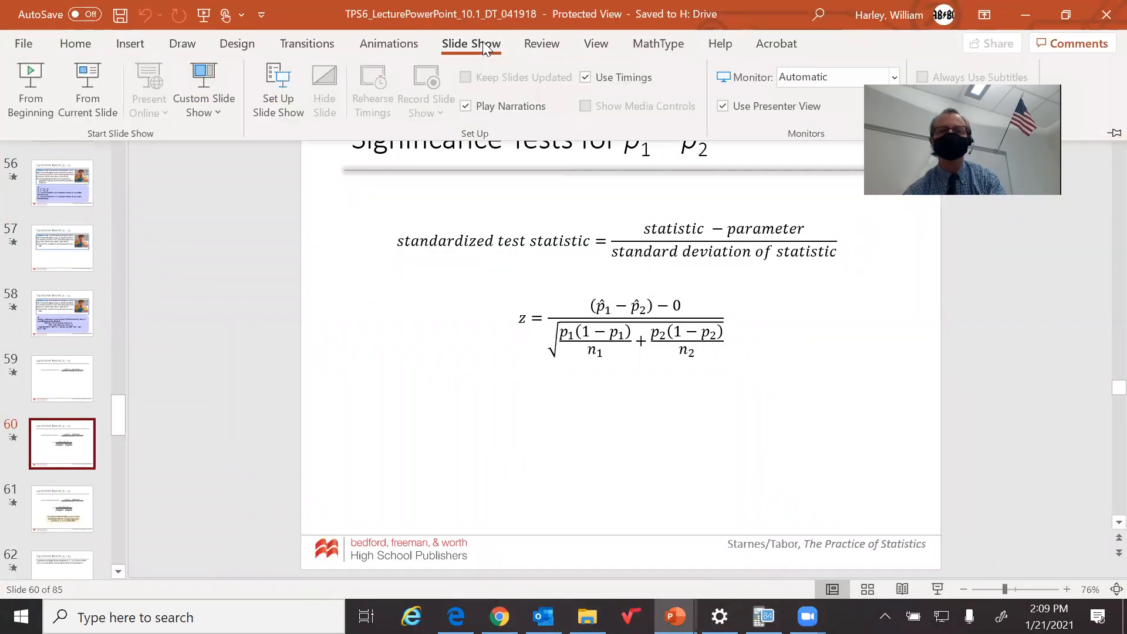
{"action": "left_click", "coordinate": [93, 89]}
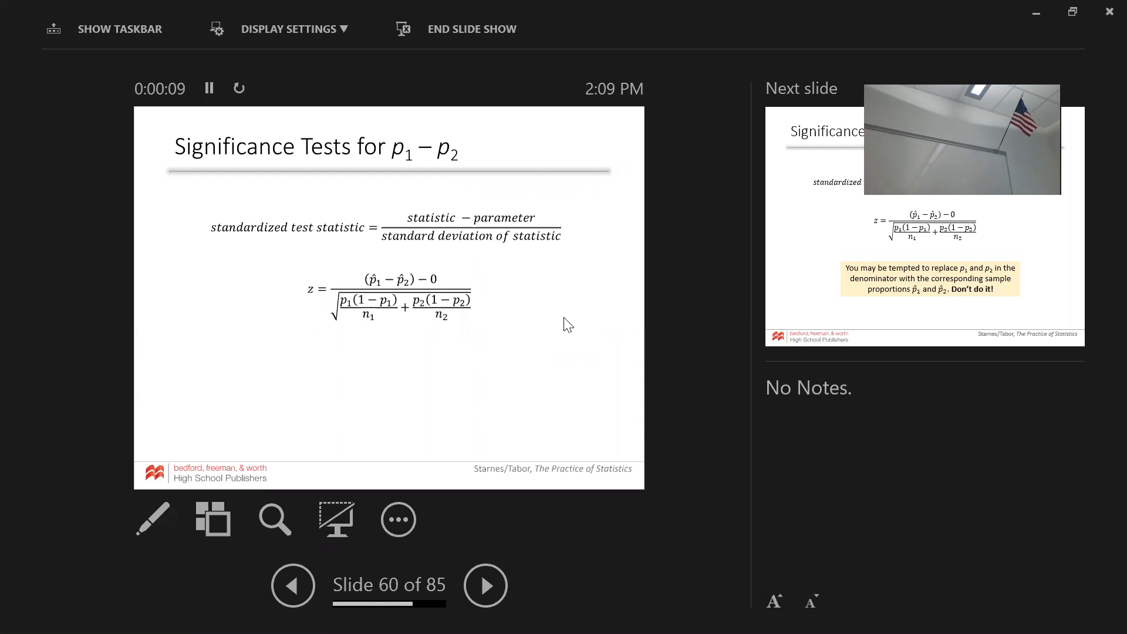
Advance the slide show to slide 61, with the full slide in view
{"action": "key", "text": "plus"}
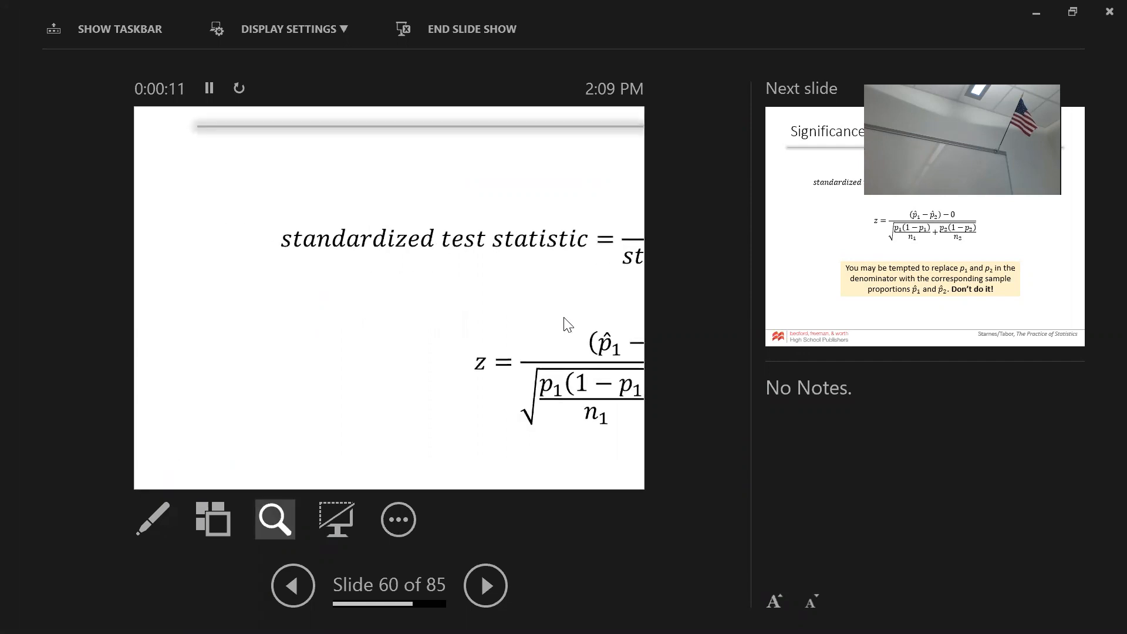
{"action": "key", "text": "minus"}
{"action": "key", "text": "minus"}
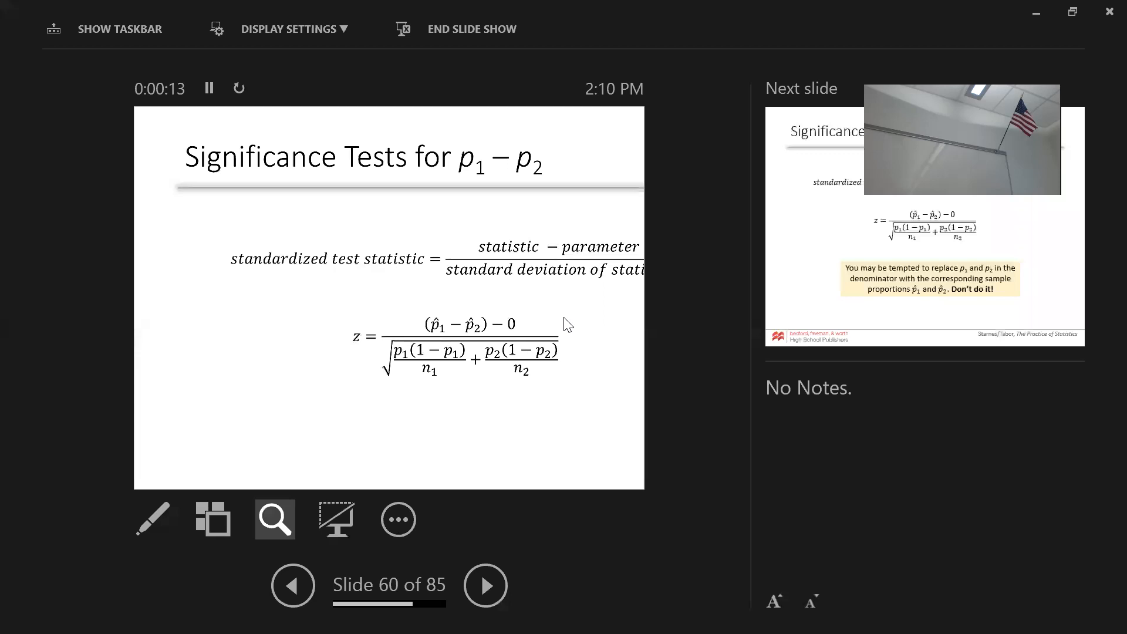
{"action": "key", "text": "minus"}
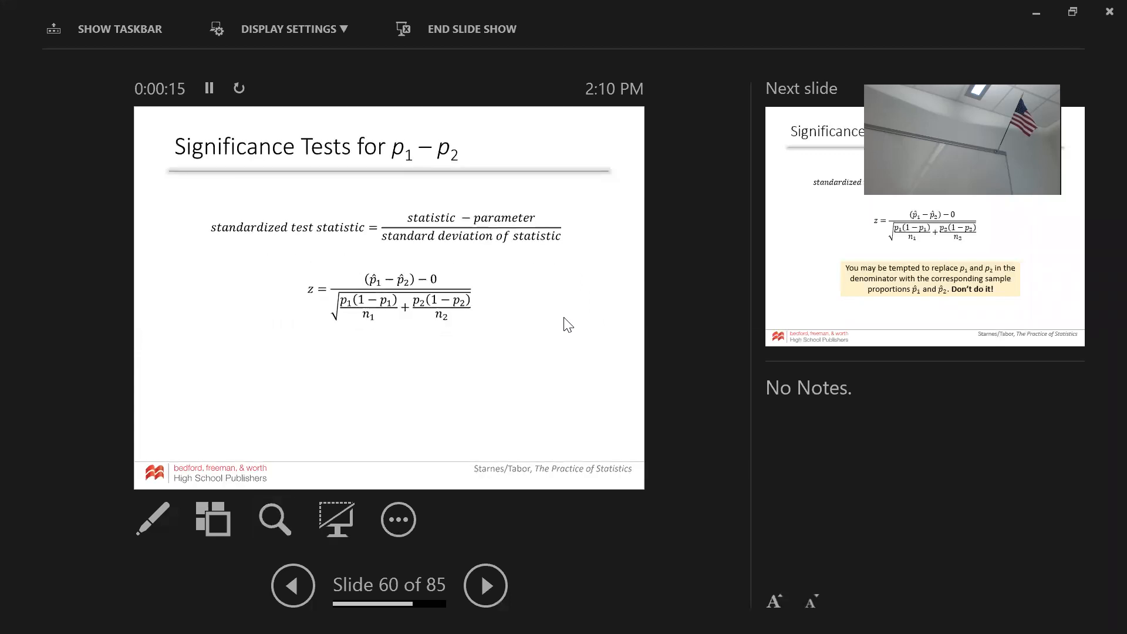
{"action": "key", "text": "Right"}
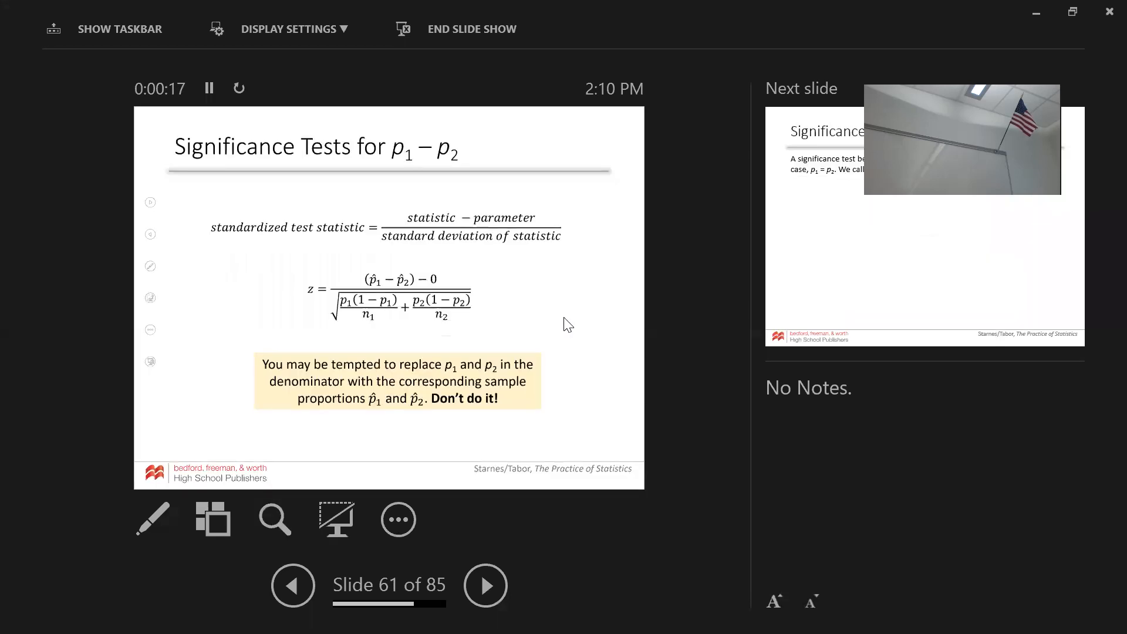
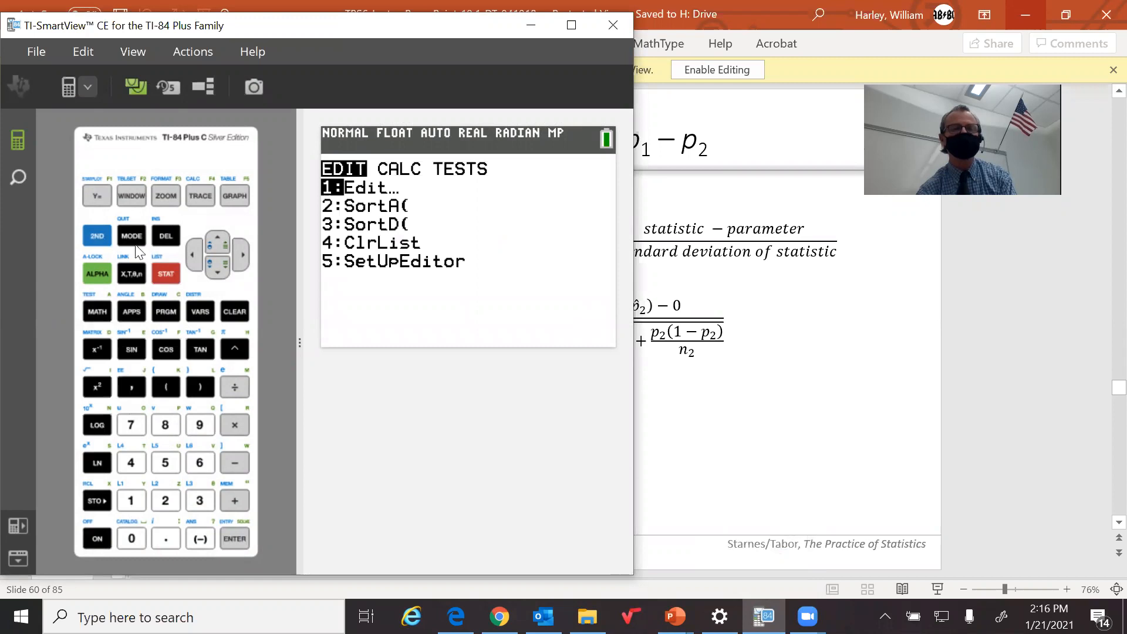
Open the 2-PropZTest entry screen and set x1 to 56 and n1 to 2051
{"action": "left_click", "coordinate": [187, 249]}
{"action": "left_click", "coordinate": [198, 464]}
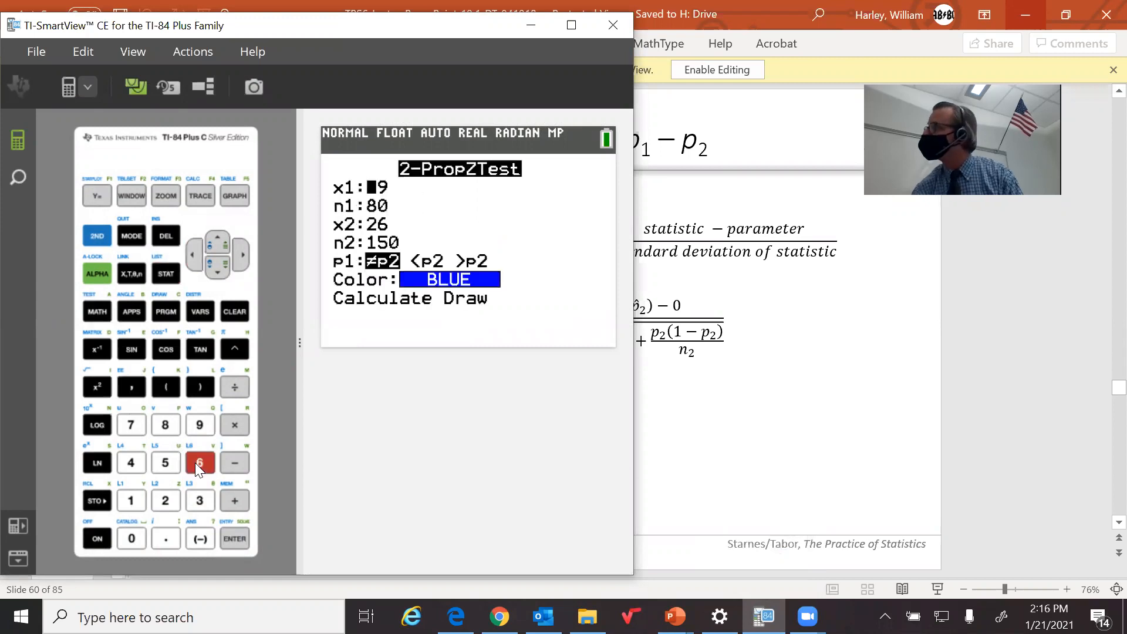
{"action": "left_click", "coordinate": [177, 470]}
{"action": "left_click", "coordinate": [199, 464]}
{"action": "left_click", "coordinate": [221, 270]}
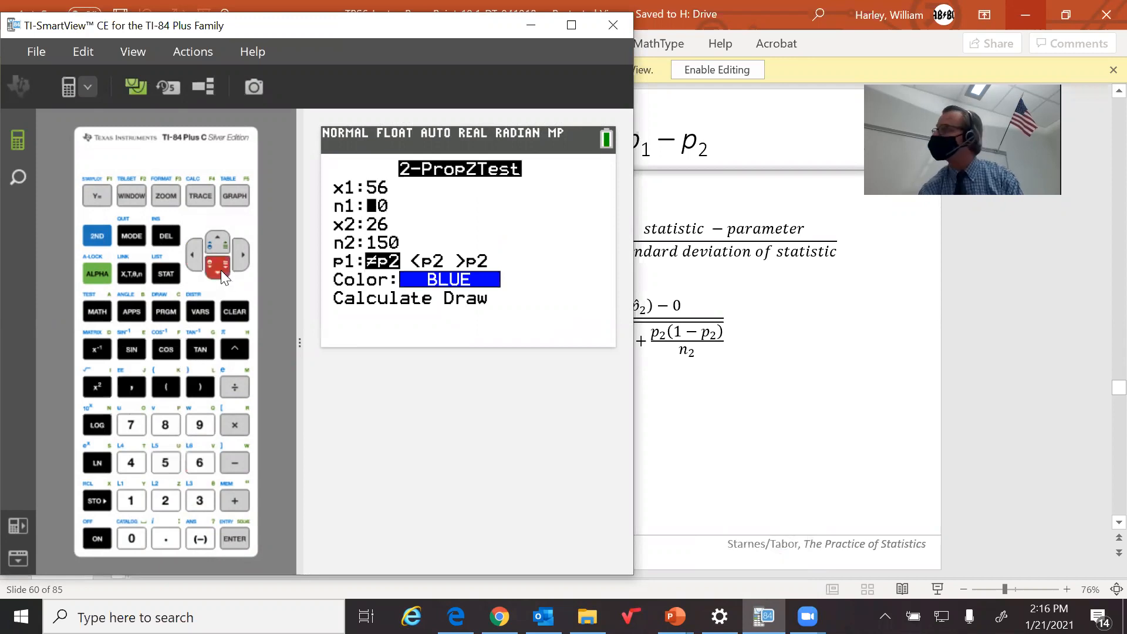
{"action": "left_click", "coordinate": [168, 500]}
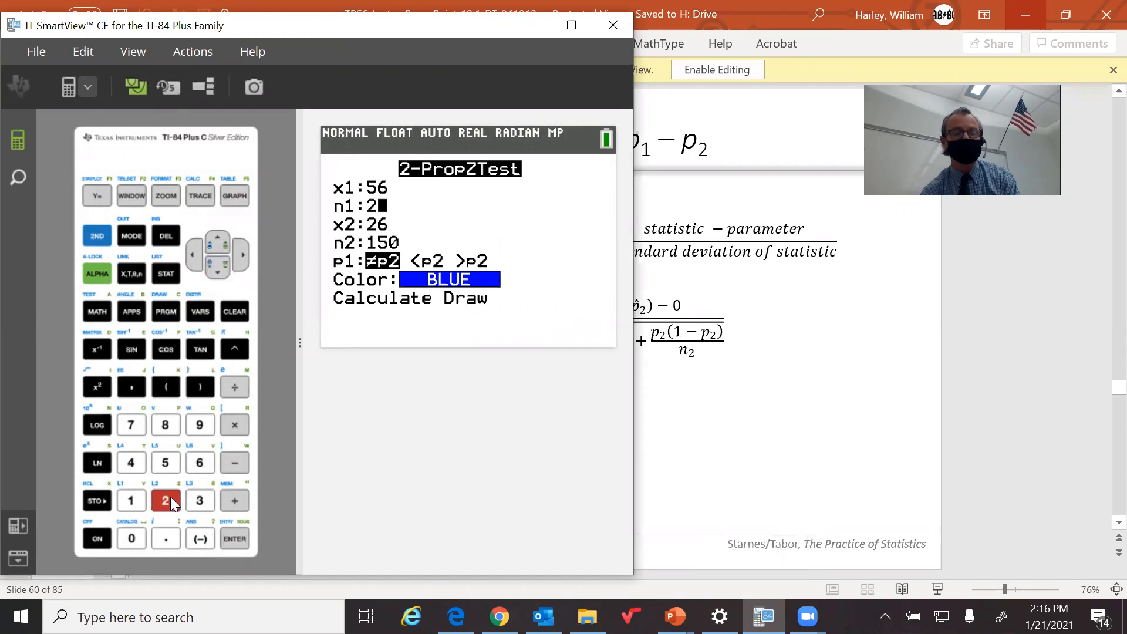
{"action": "left_click", "coordinate": [137, 532]}
{"action": "left_click", "coordinate": [164, 463]}
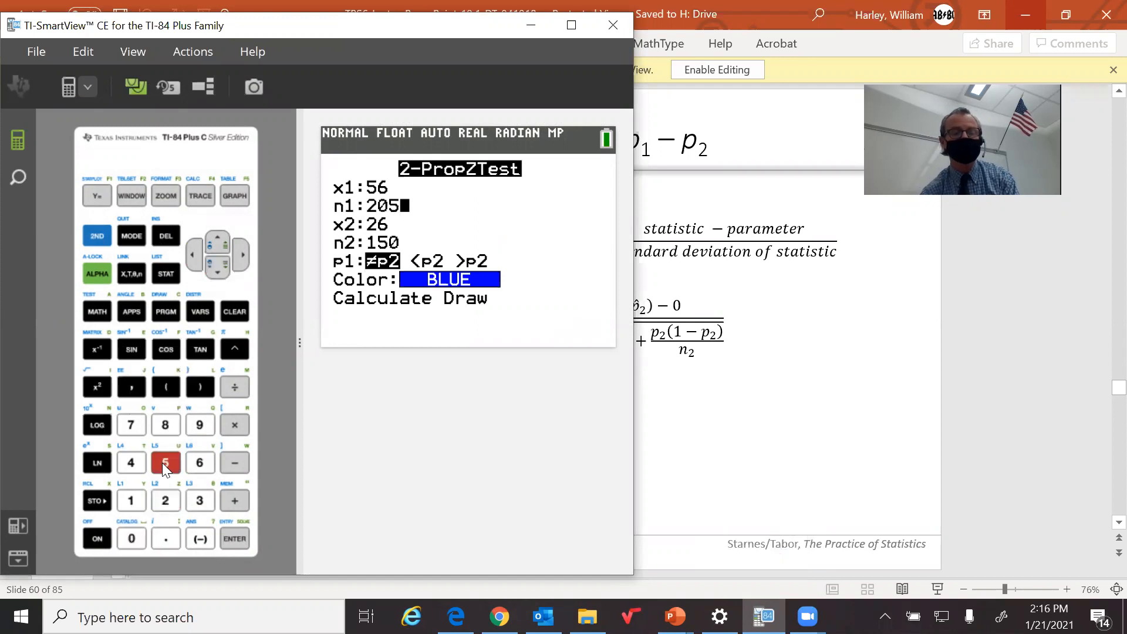
{"action": "left_click", "coordinate": [130, 500]}
{"action": "left_click", "coordinate": [219, 269]}
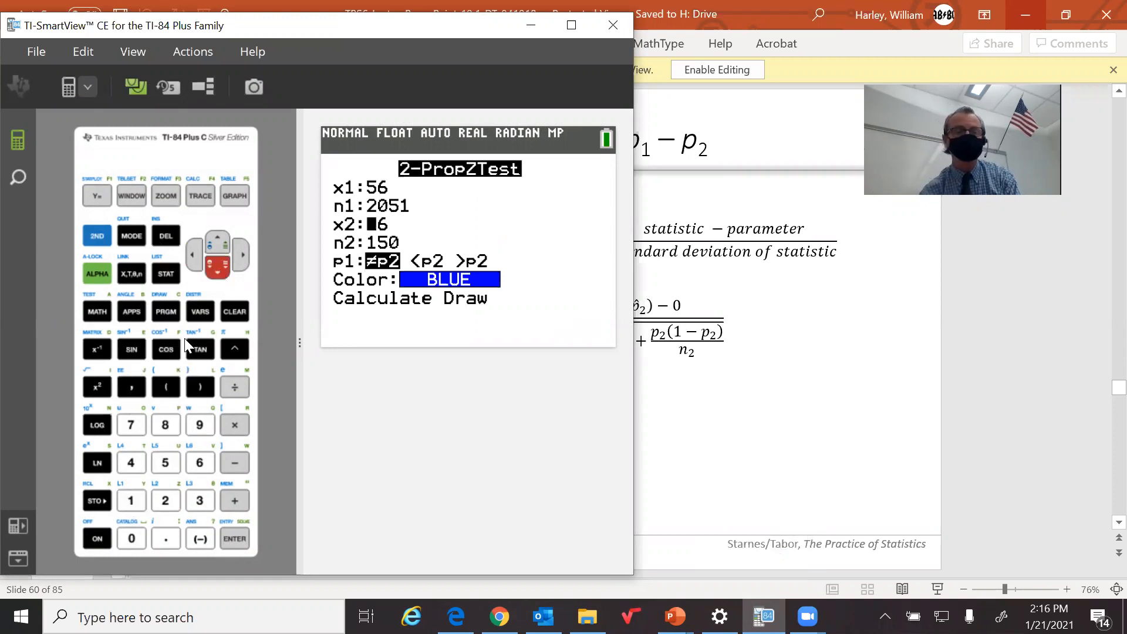
Set x2 to 84 and n2 to 2030 for the second sample of the 2-PropZTest
{"action": "left_click", "coordinate": [165, 425]}
{"action": "left_click", "coordinate": [131, 463]}
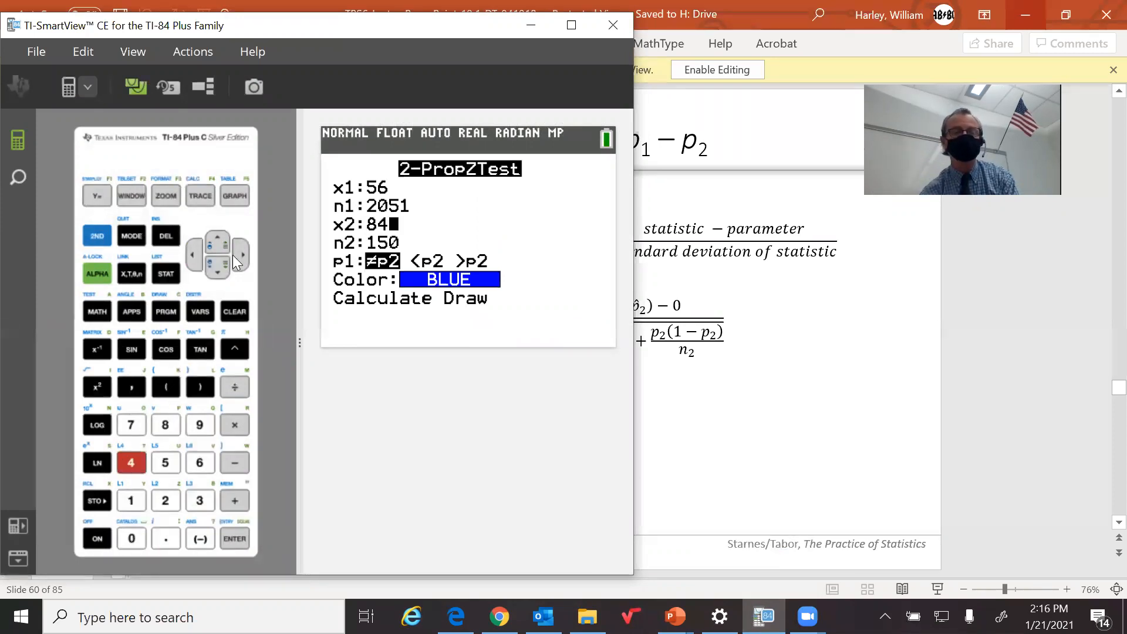
{"action": "left_click", "coordinate": [221, 267]}
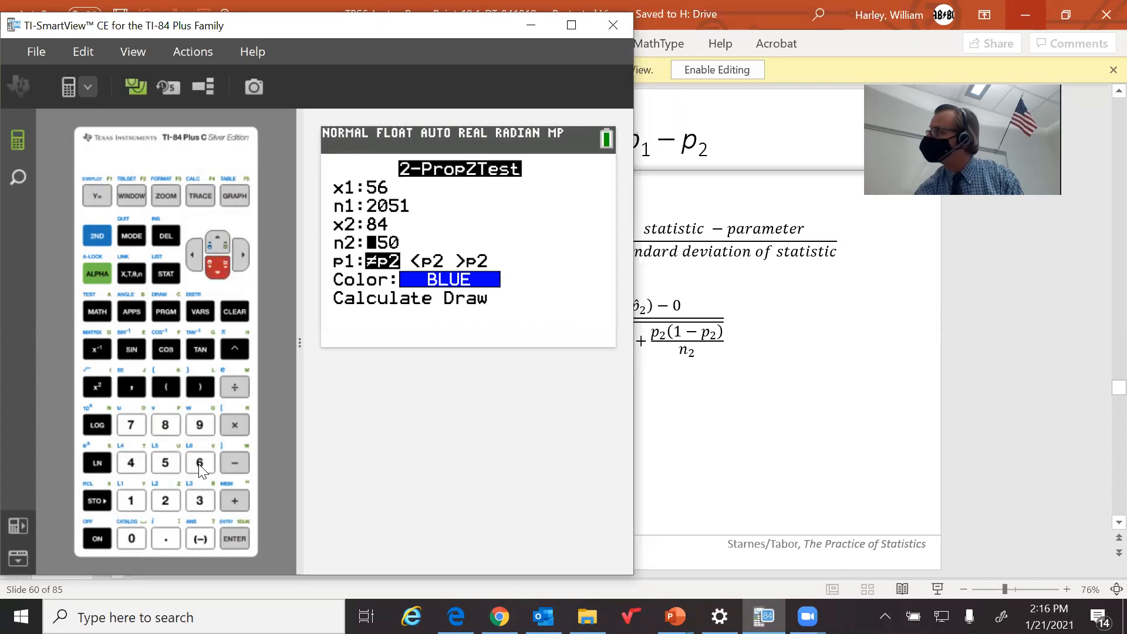
{"action": "left_click", "coordinate": [164, 501]}
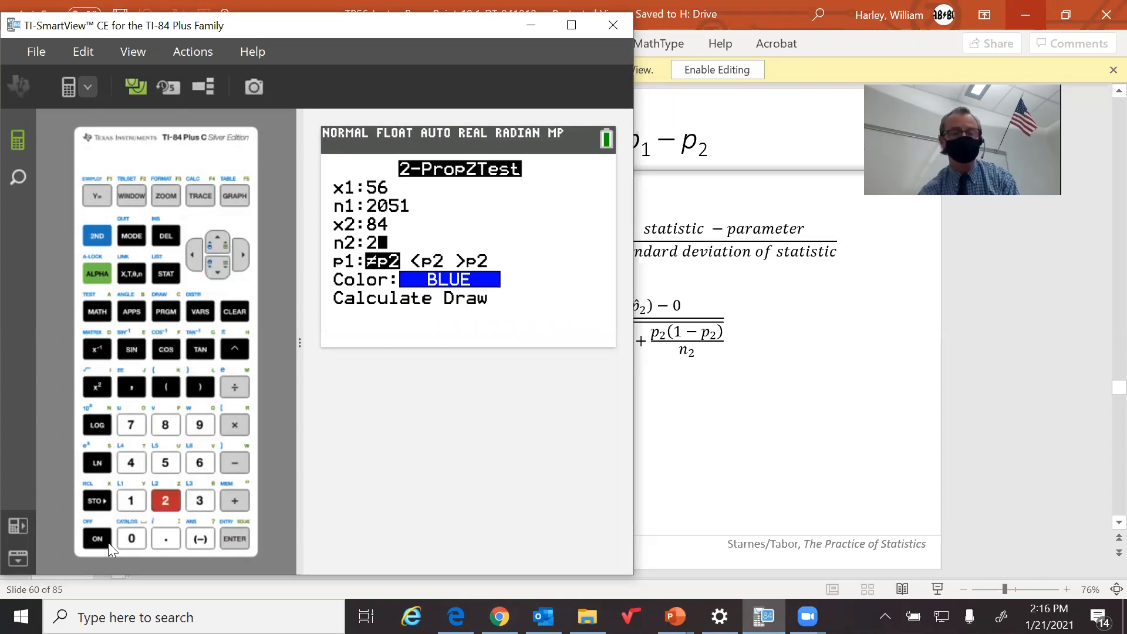
{"action": "left_click", "coordinate": [131, 539]}
{"action": "left_click", "coordinate": [199, 507]}
{"action": "left_click", "coordinate": [128, 534]}
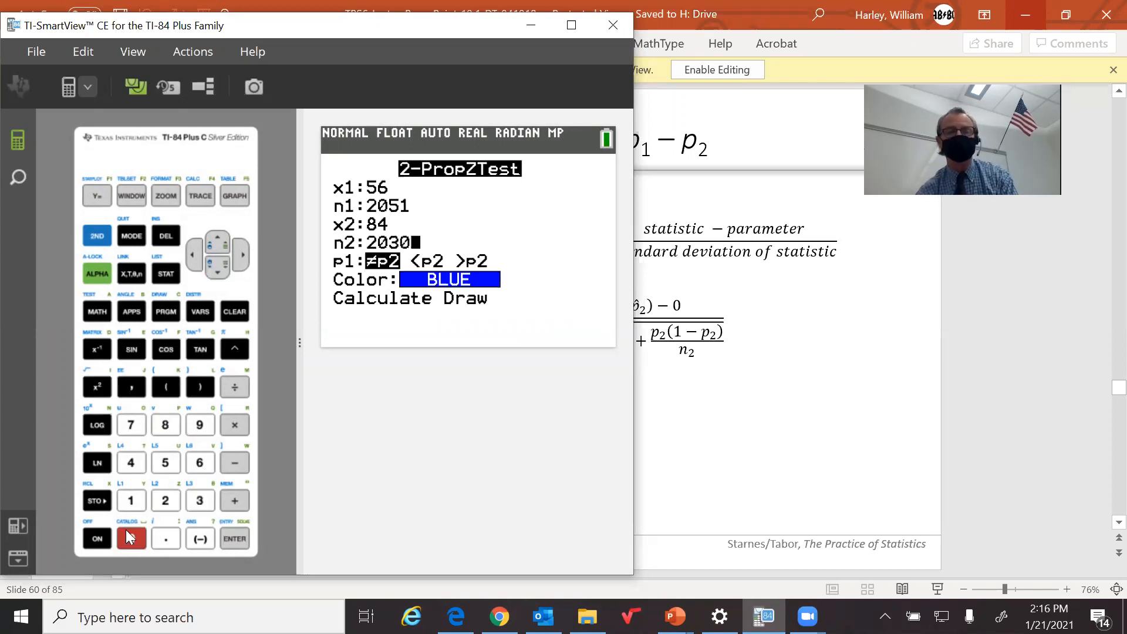
{"action": "left_click", "coordinate": [221, 274]}
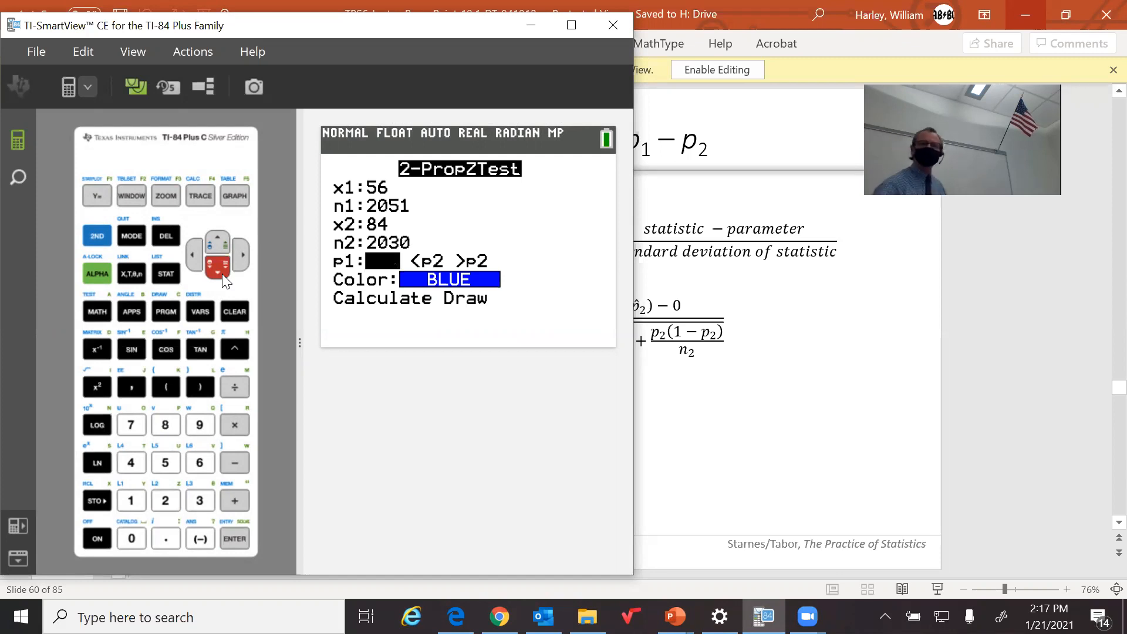
Choose the <p2 alternative hypothesis and run the test with Draw to plot the shaded normal curve
{"action": "left_click", "coordinate": [246, 254]}
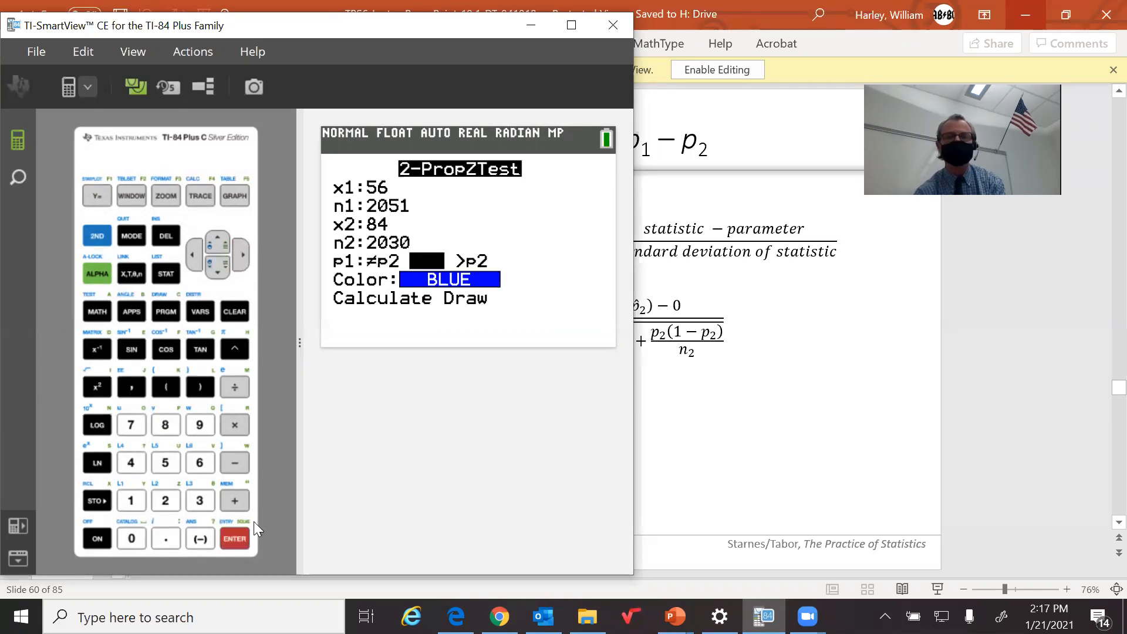
{"action": "left_click", "coordinate": [218, 273]}
{"action": "left_click", "coordinate": [218, 273]}
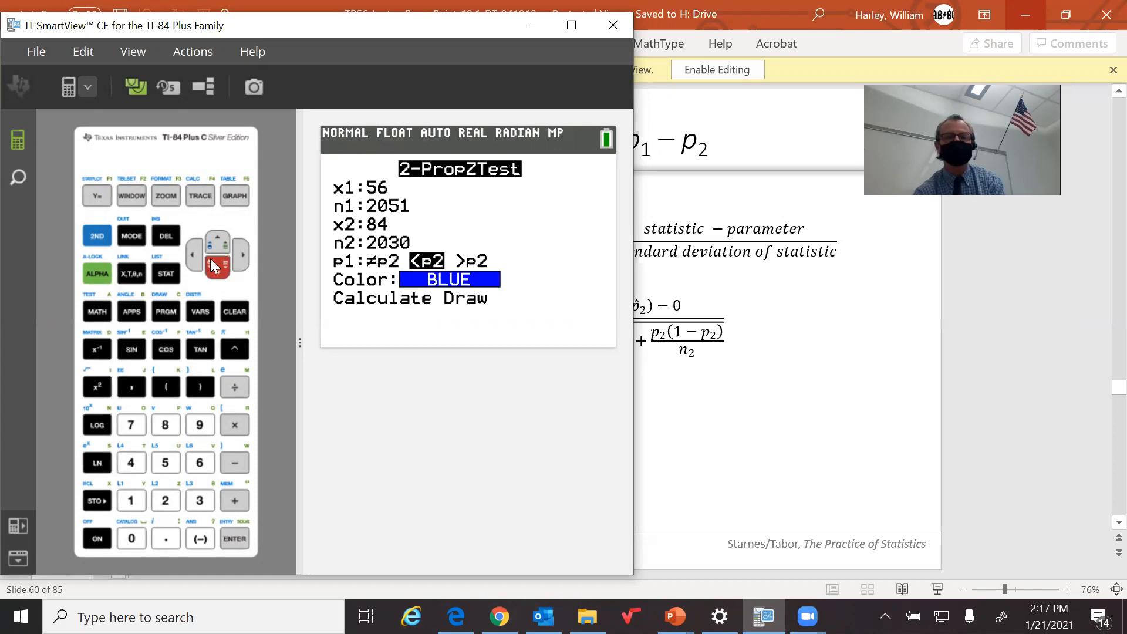
{"action": "left_click", "coordinate": [244, 257]}
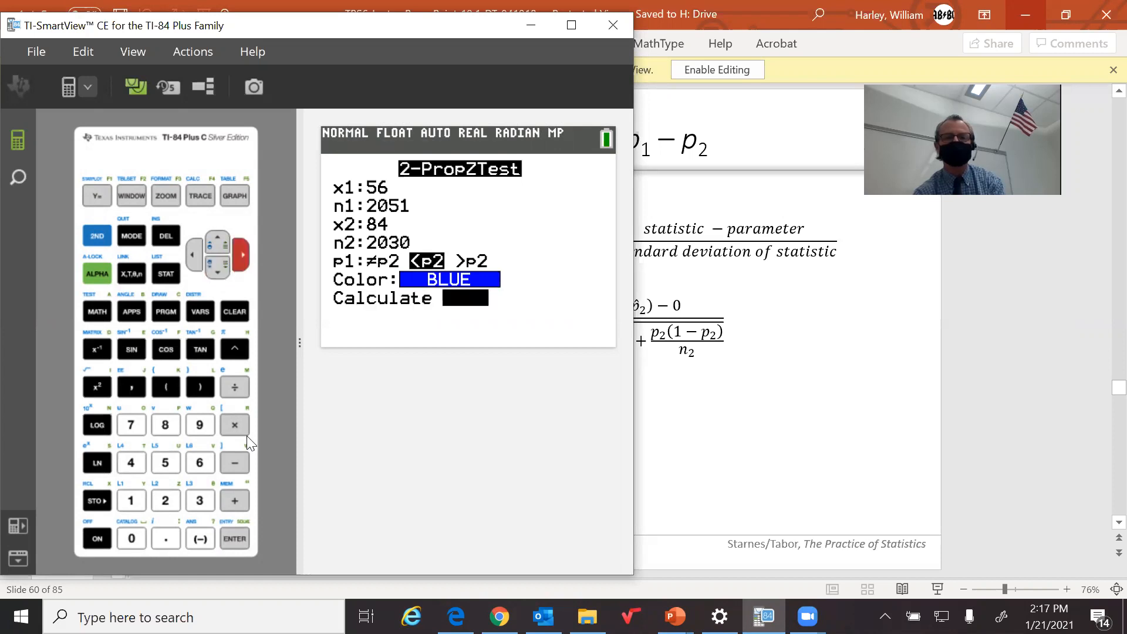
{"action": "left_click", "coordinate": [234, 518]}
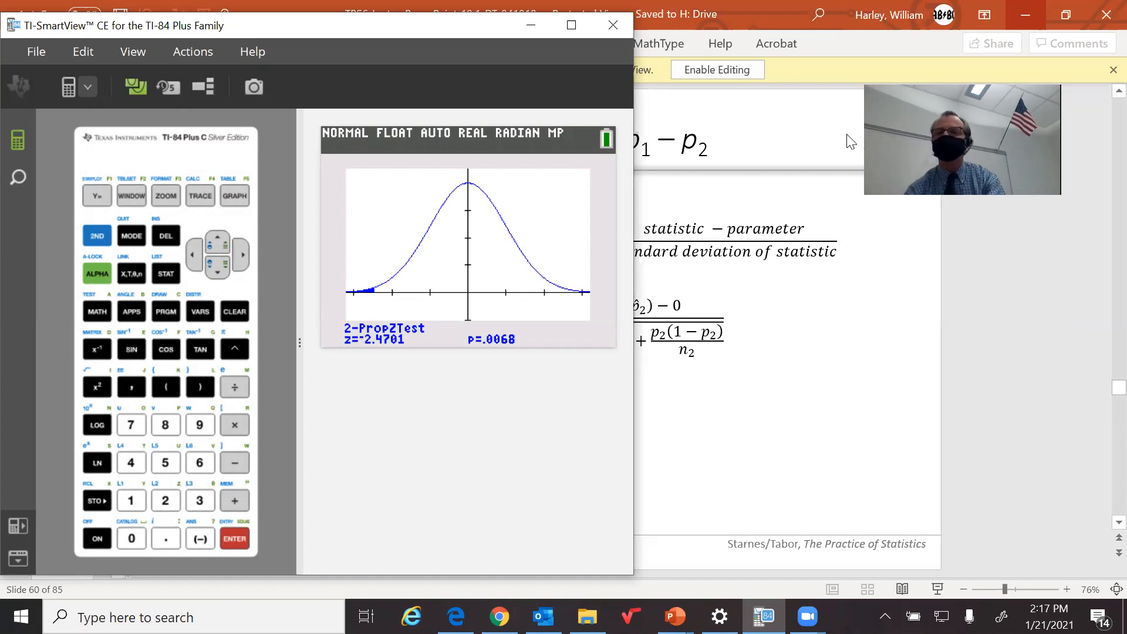
Clear the PowerPoint windows from behind the calculator, closing the running slide show and minimizing the TPS6_LecturePowerPoint_10.1 editing window
{"action": "left_click", "coordinate": [1017, 13]}
{"action": "left_click", "coordinate": [1021, 17]}
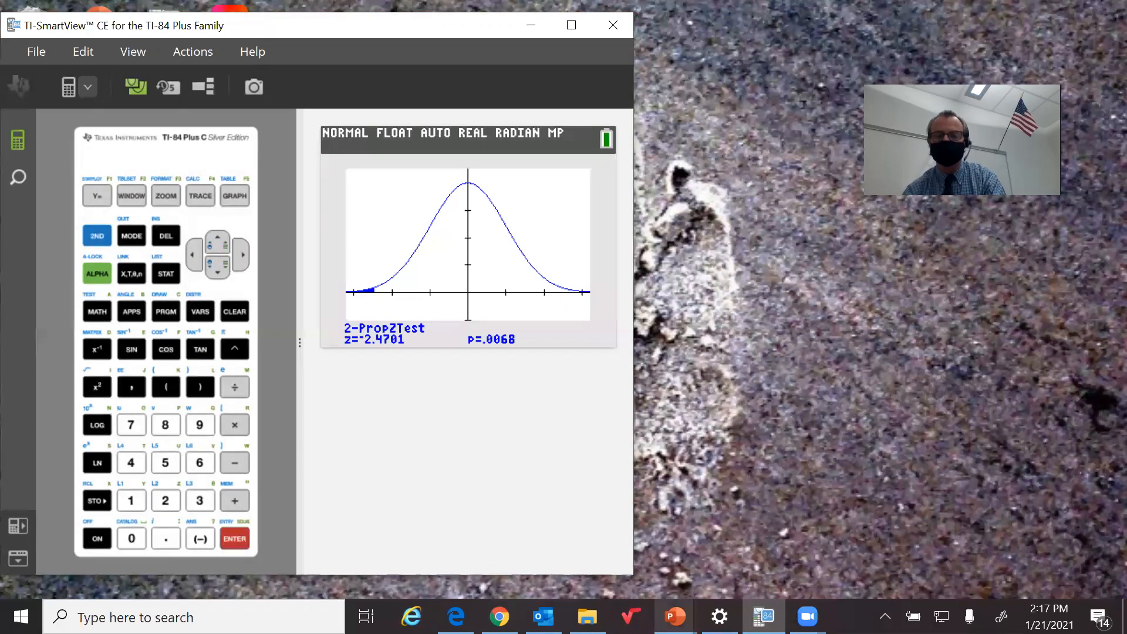
{"action": "mouse_move", "coordinate": [676, 616]}
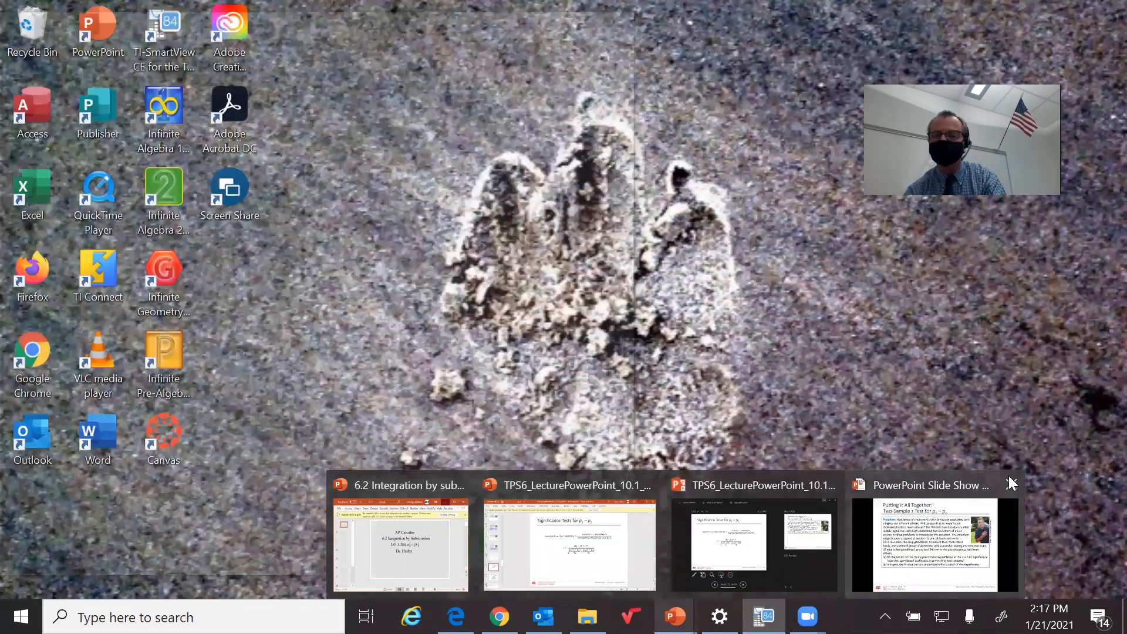
{"action": "left_click", "coordinate": [1010, 479]}
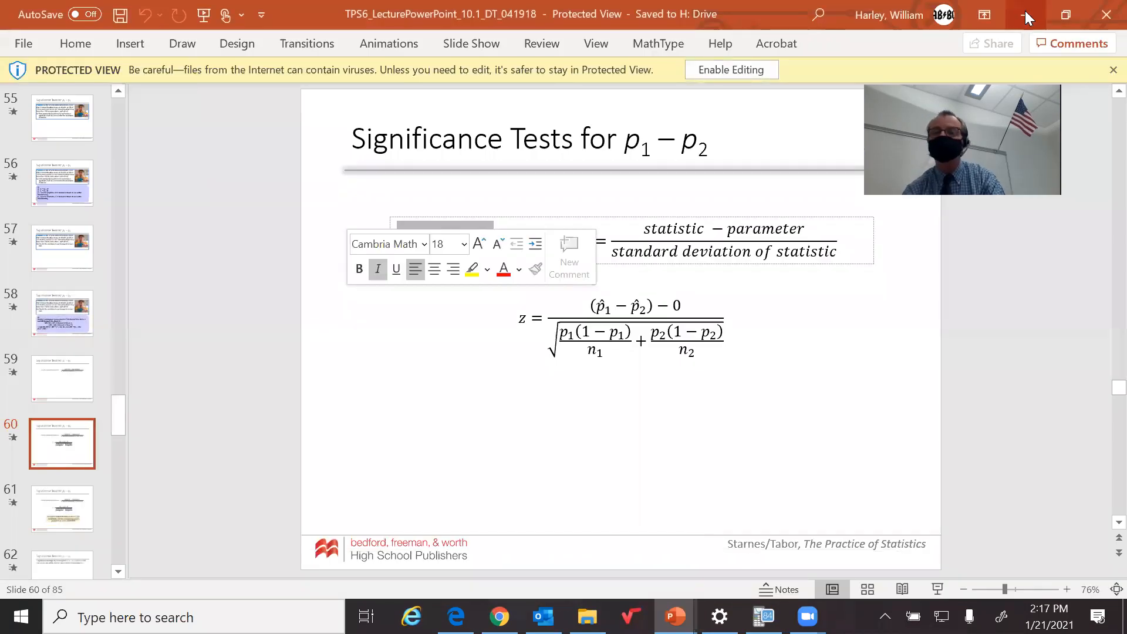
{"action": "left_click", "coordinate": [1026, 11]}
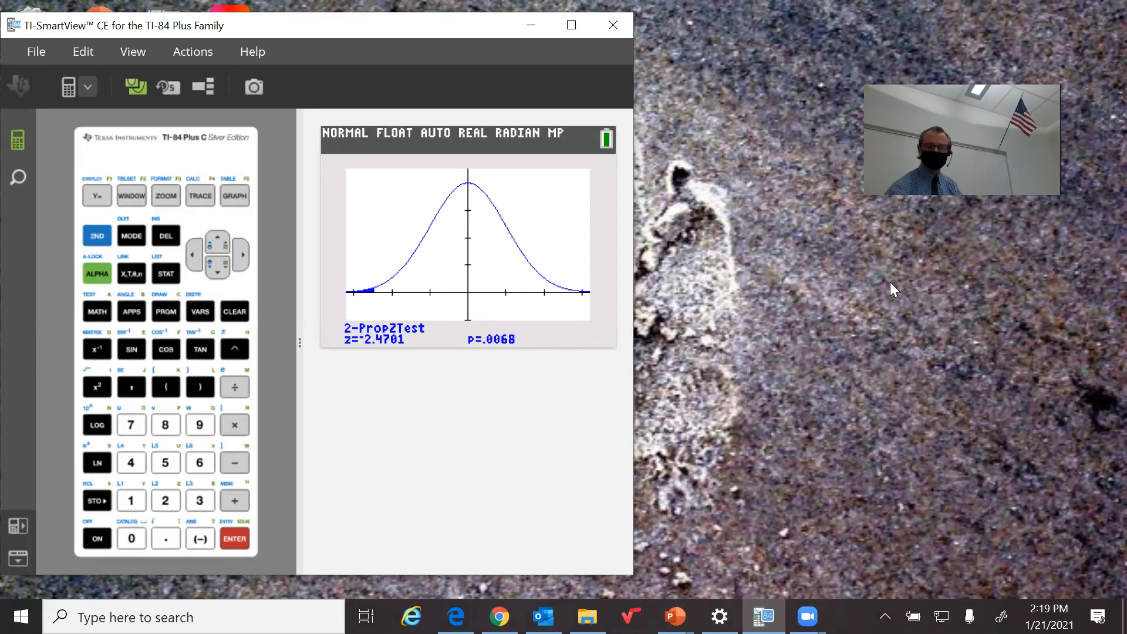
Minimize the calculator, switch to the TPS6_LecturePowerPoint_10.1 presentation in PowerPoint, and restart its slide show from slide 60
{"action": "left_click", "coordinate": [530, 26]}
{"action": "mouse_move", "coordinate": [675, 617]}
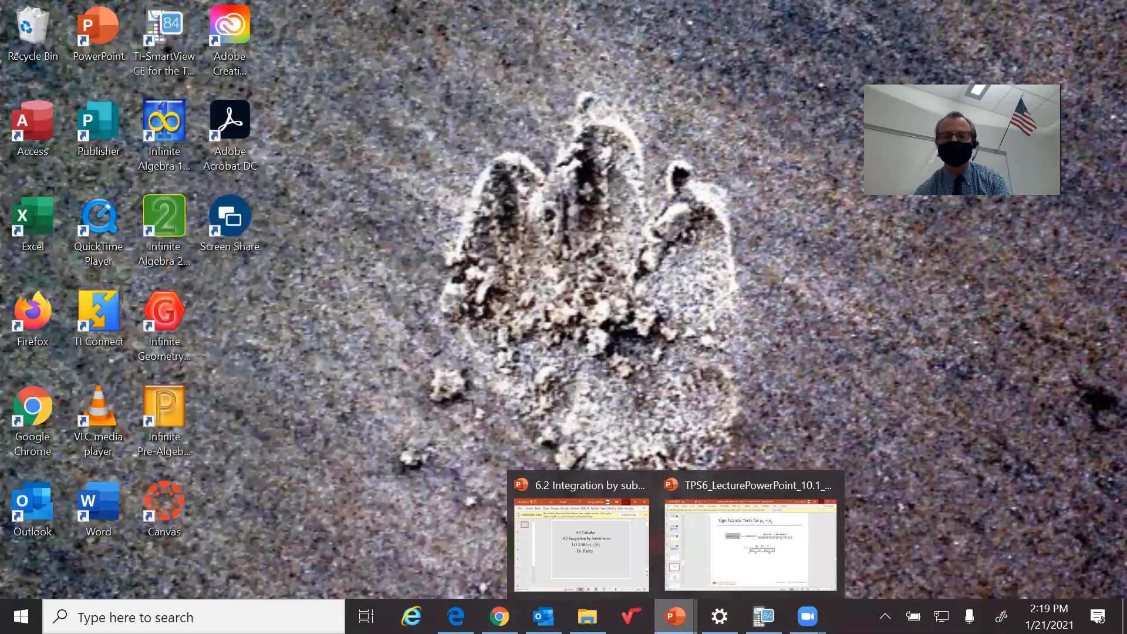
{"action": "left_click", "coordinate": [769, 544]}
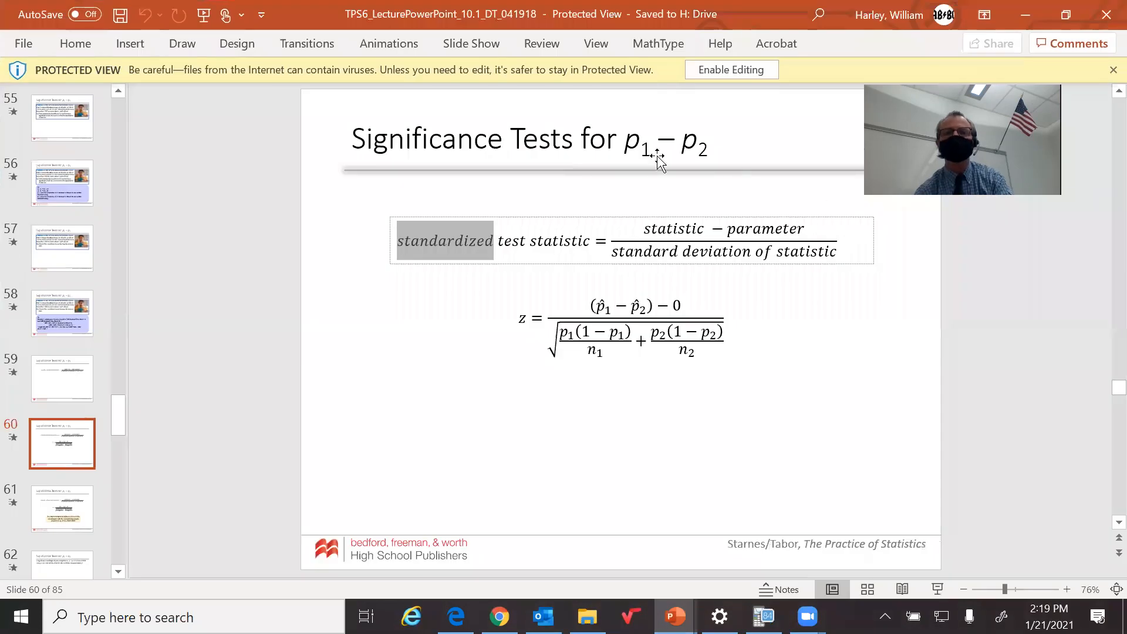
{"action": "left_click", "coordinate": [493, 43]}
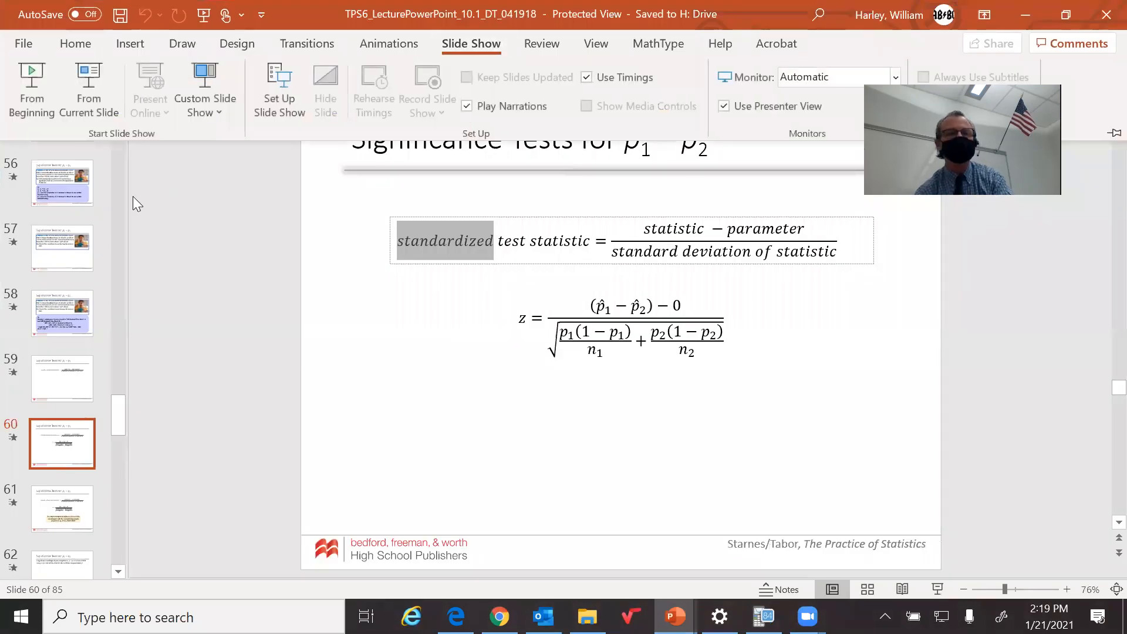
{"action": "left_click", "coordinate": [69, 96]}
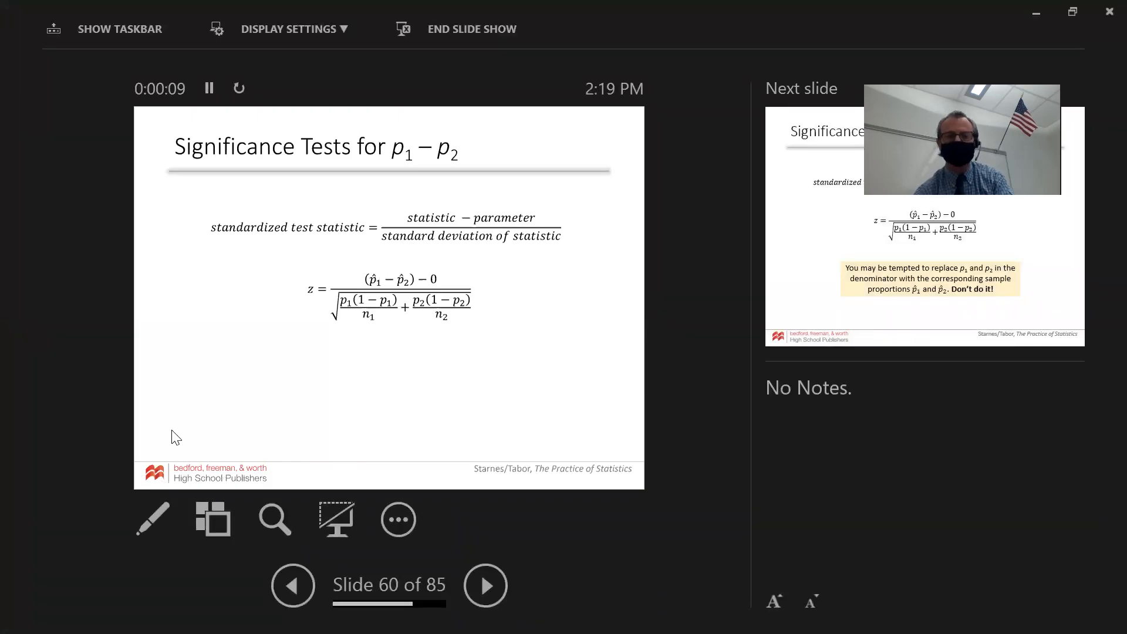
Advance the slide show from slide 60 to slide 73, the TI-83/84 2-PropZTest entry screen
{"action": "key", "text": "Right"}
{"action": "key", "text": "Right"}
{"action": "key", "text": "Right"}
{"action": "key", "text": "Right"}
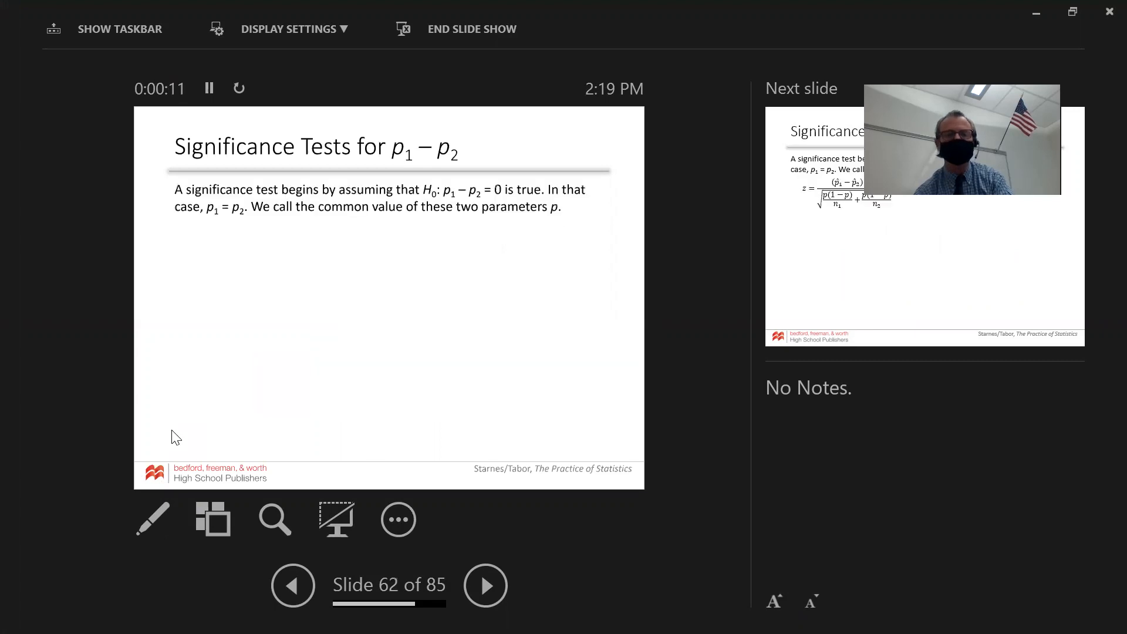
{"action": "key", "text": "Right"}
{"action": "key", "text": "Right"}
{"action": "key", "text": "Right"}
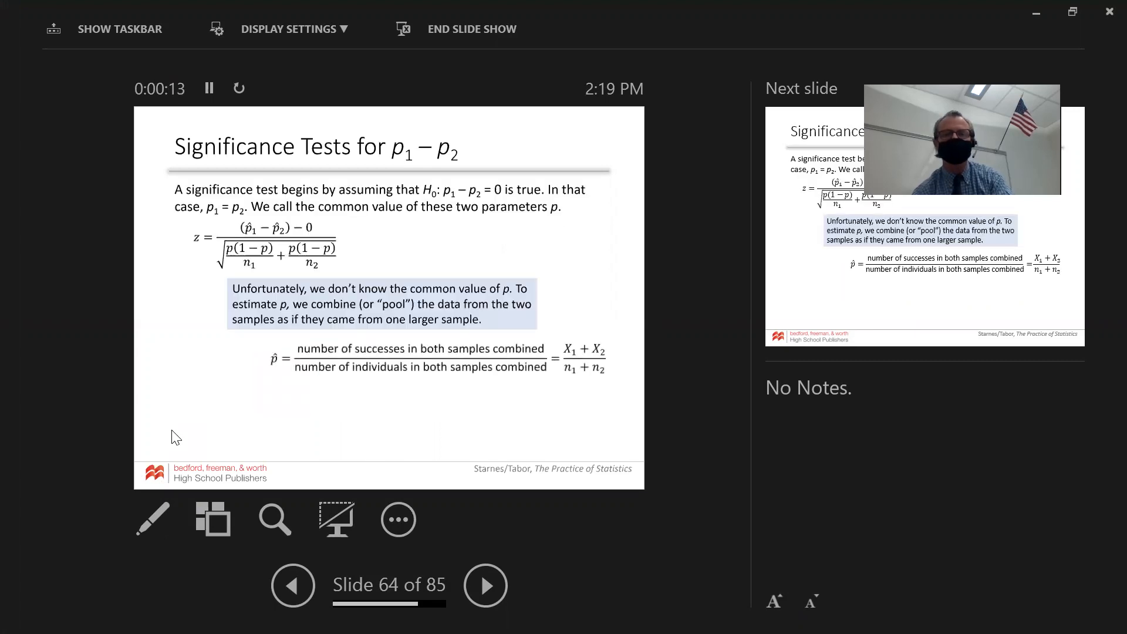
{"action": "key", "text": "Right"}
{"action": "key", "text": "Right"}
{"action": "key", "text": "Right"}
{"action": "key", "text": "Right"}
{"action": "key", "text": "Right"}
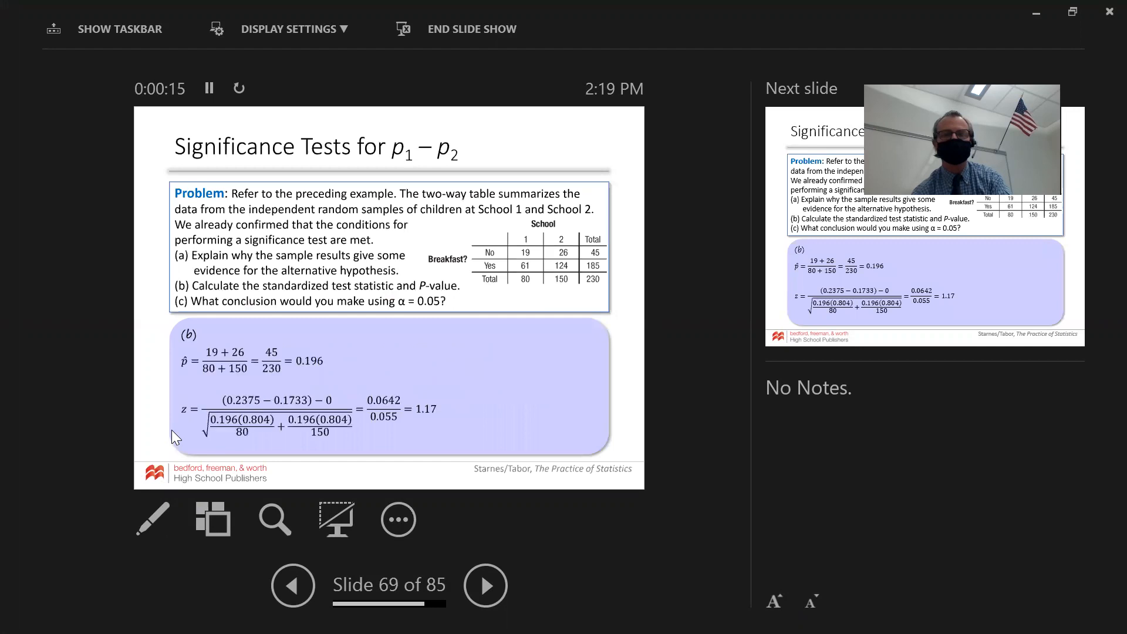
{"action": "key", "text": "Right"}
{"action": "key", "text": "Right"}
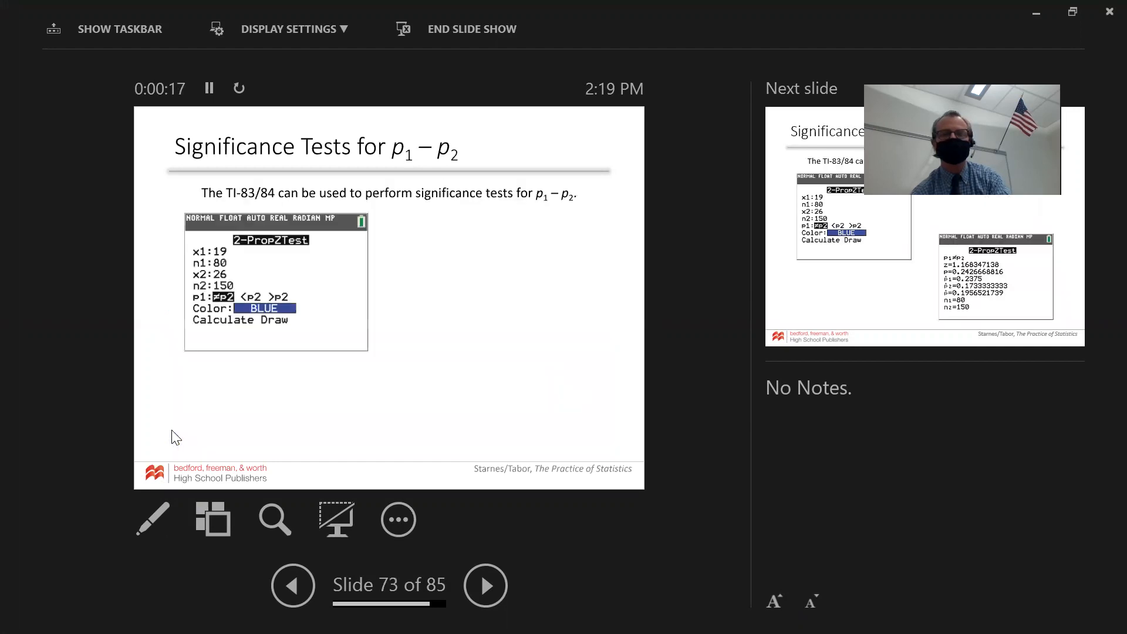